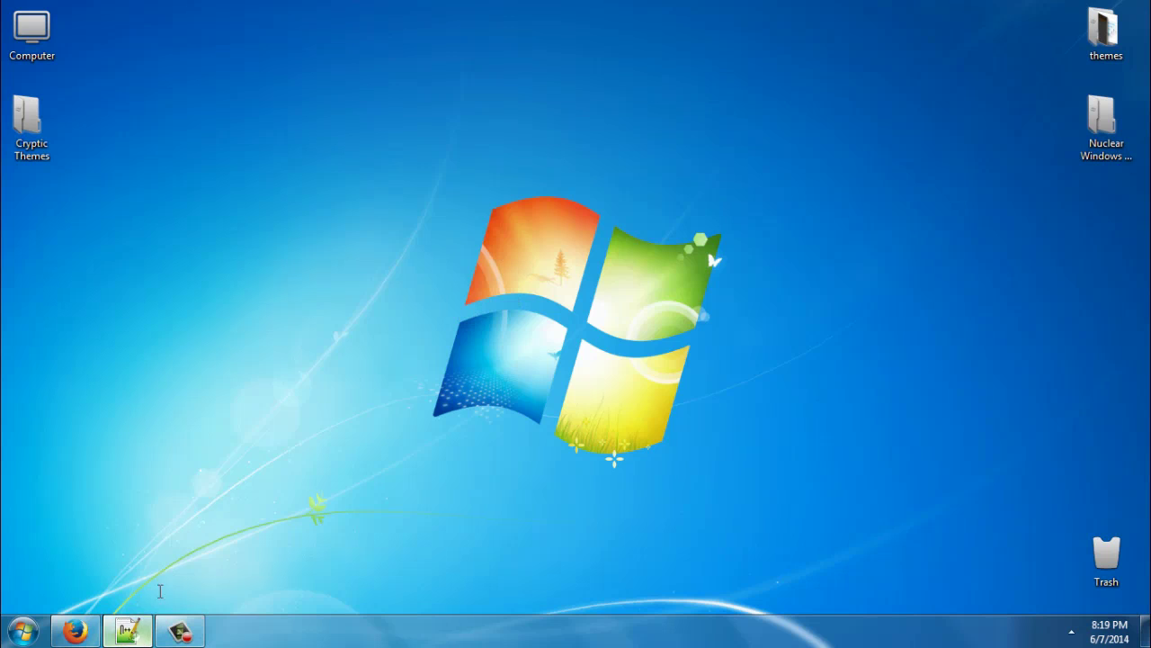
Switch to Notepad++ and review the list of programs and files needed for making custom themes in fdgfdg.txt
{"action": "left_click", "coordinate": [127, 632]}
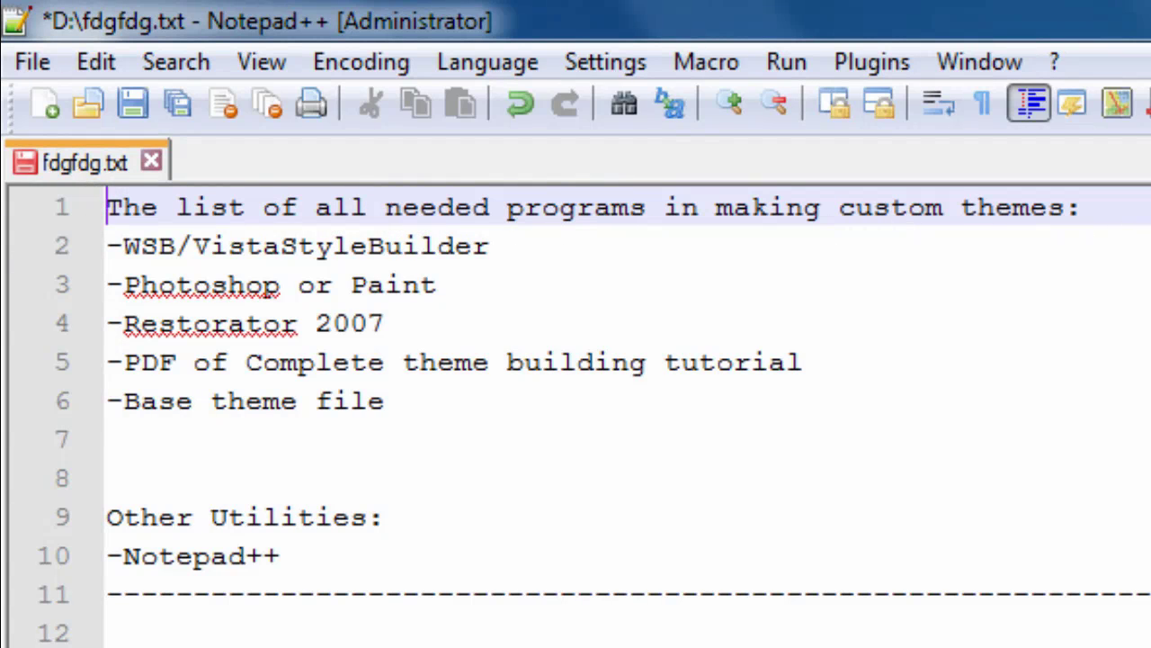
{"action": "left_click", "coordinate": [519, 270]}
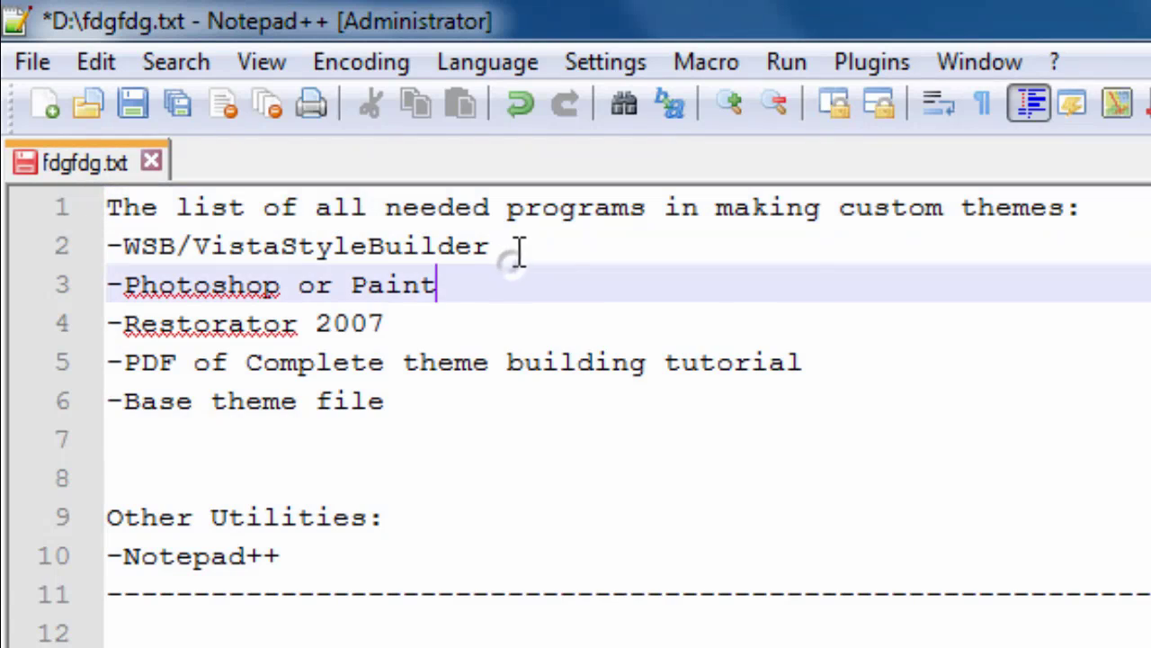
{"action": "left_click", "coordinate": [519, 250]}
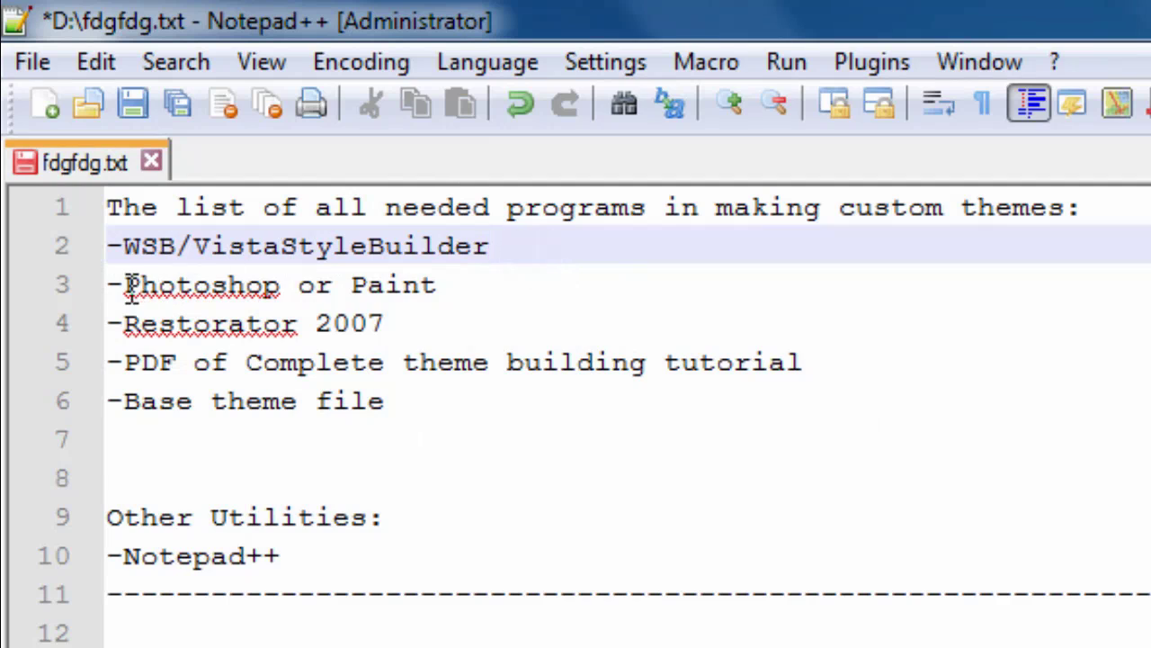
{"action": "left_click_drag", "start_coordinate": [131, 288], "coordinate": [455, 287]}
{"action": "left_click", "coordinate": [470, 286]}
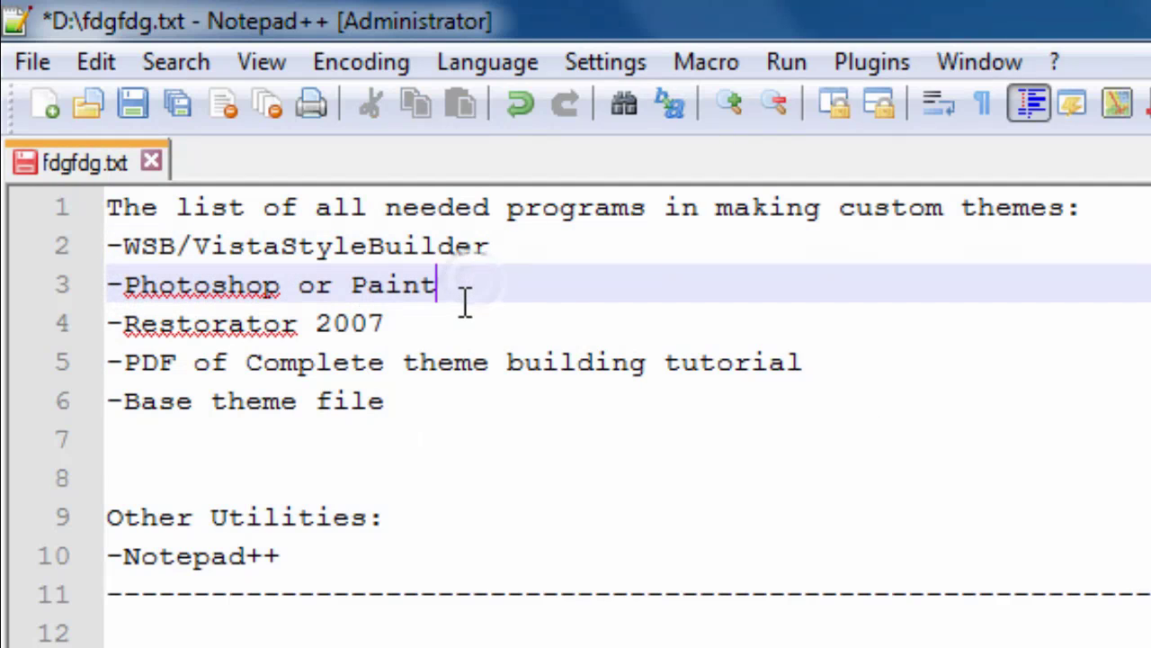
{"action": "left_click", "coordinate": [125, 324]}
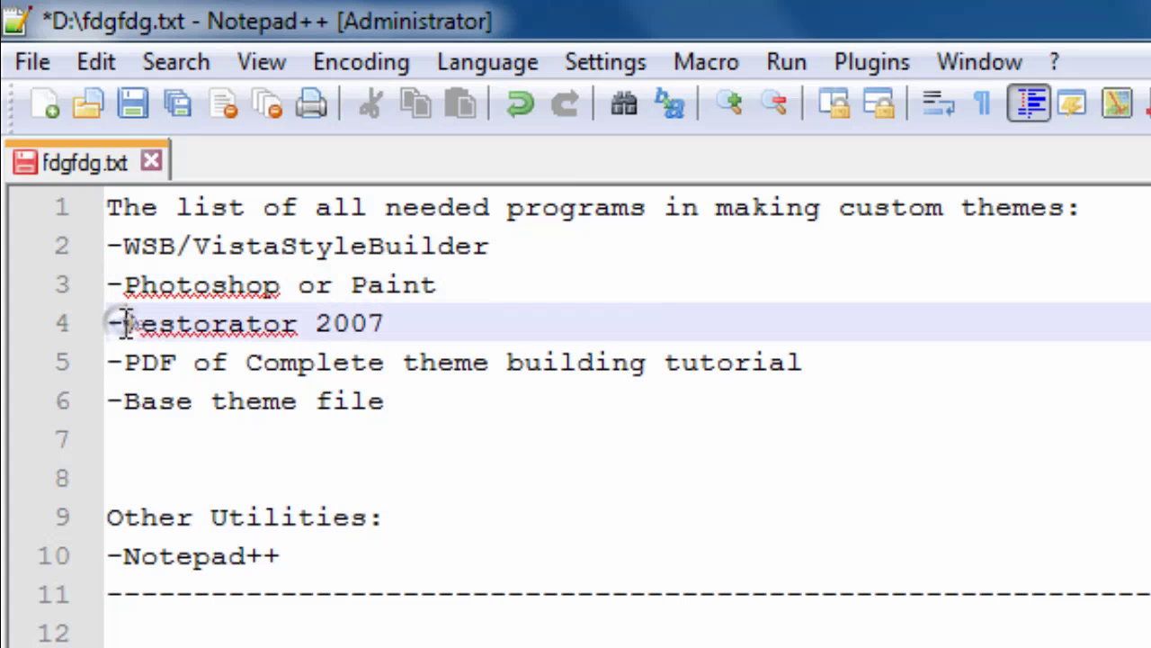
{"action": "left_click_drag", "start_coordinate": [125, 324], "coordinate": [483, 319]}
{"action": "left_click", "coordinate": [453, 324]}
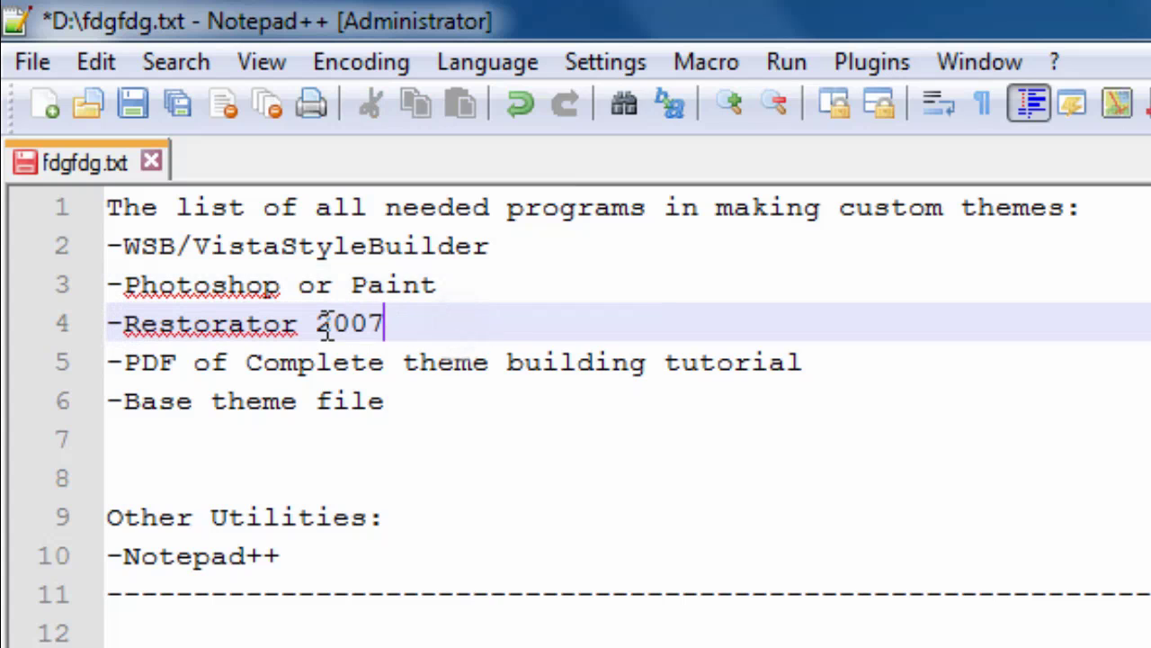
{"action": "left_click_drag", "start_coordinate": [311, 324], "coordinate": [386, 322]}
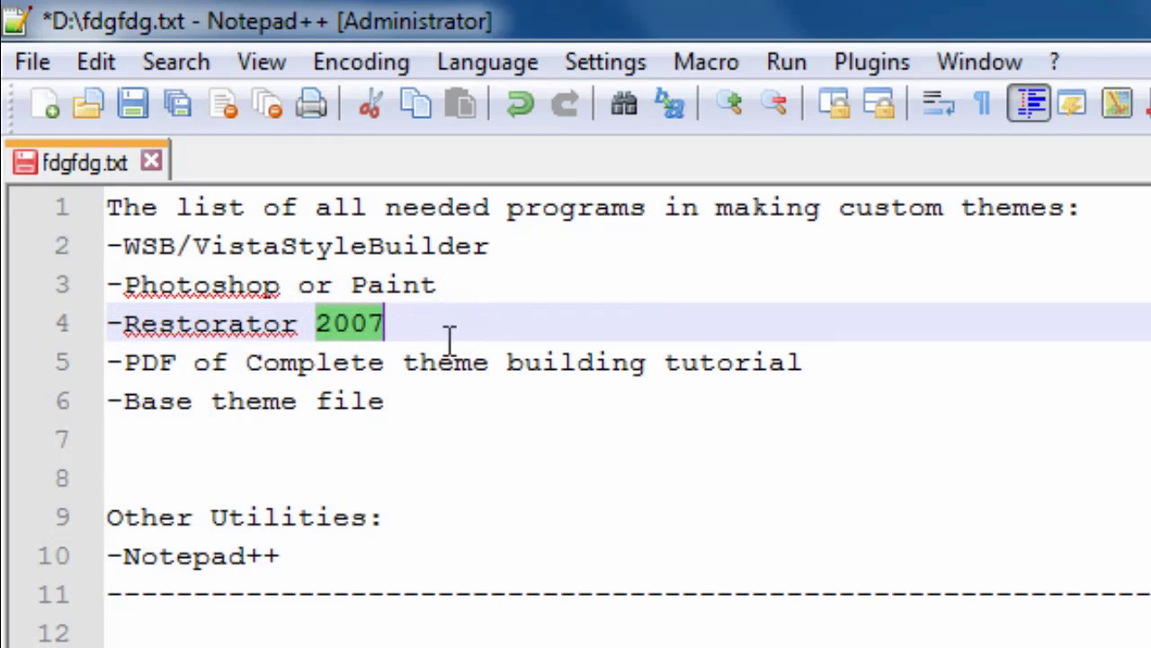
{"action": "left_click", "coordinate": [398, 362]}
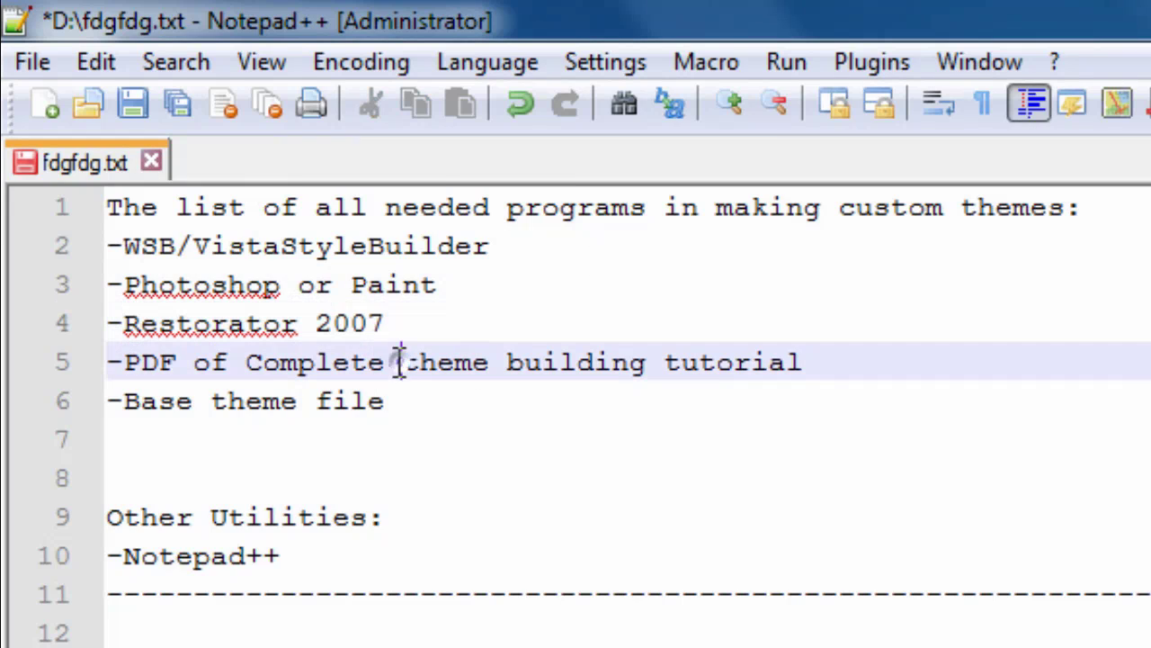
{"action": "left_click", "coordinate": [124, 324]}
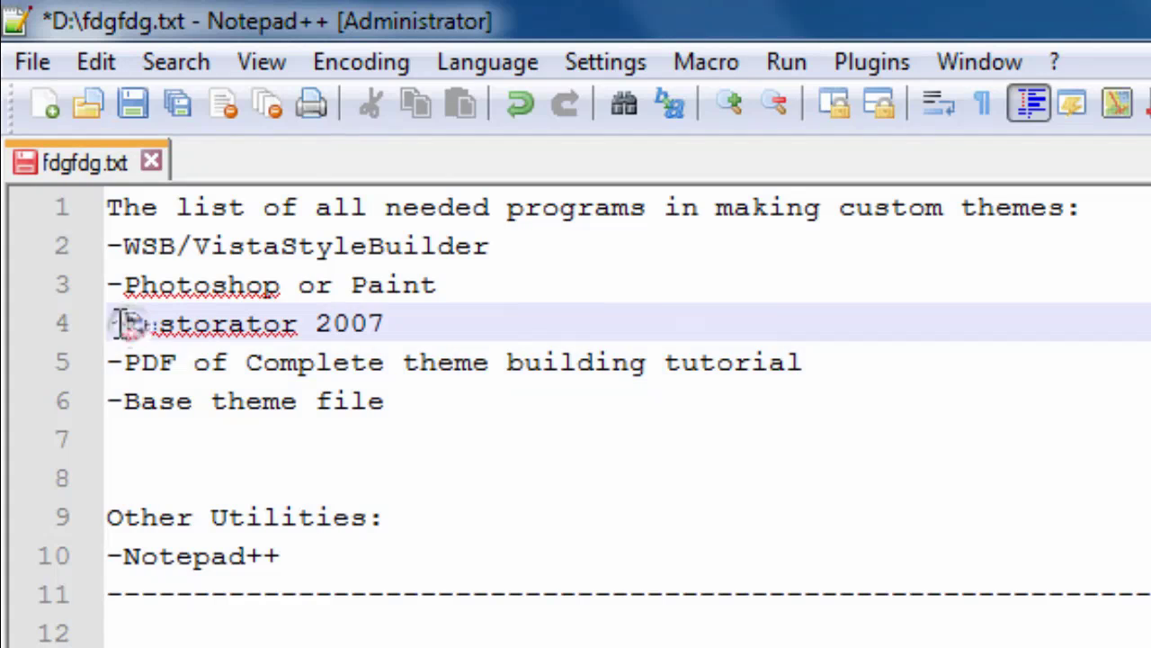
{"action": "left_click", "coordinate": [126, 362]}
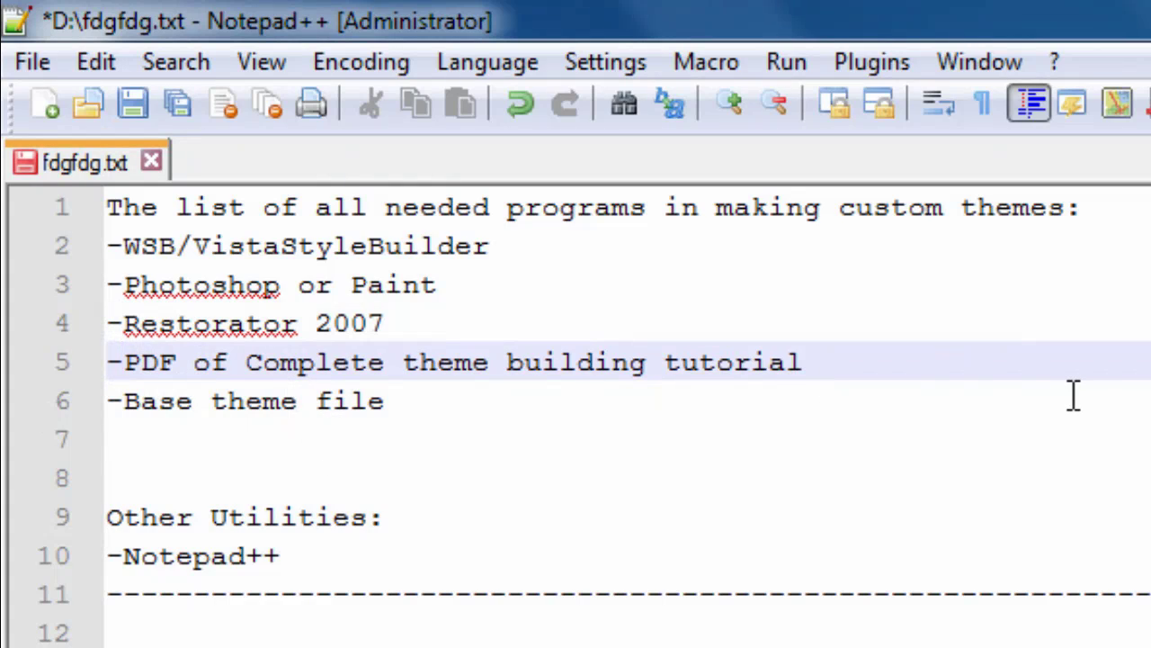
{"action": "left_click", "coordinate": [125, 403]}
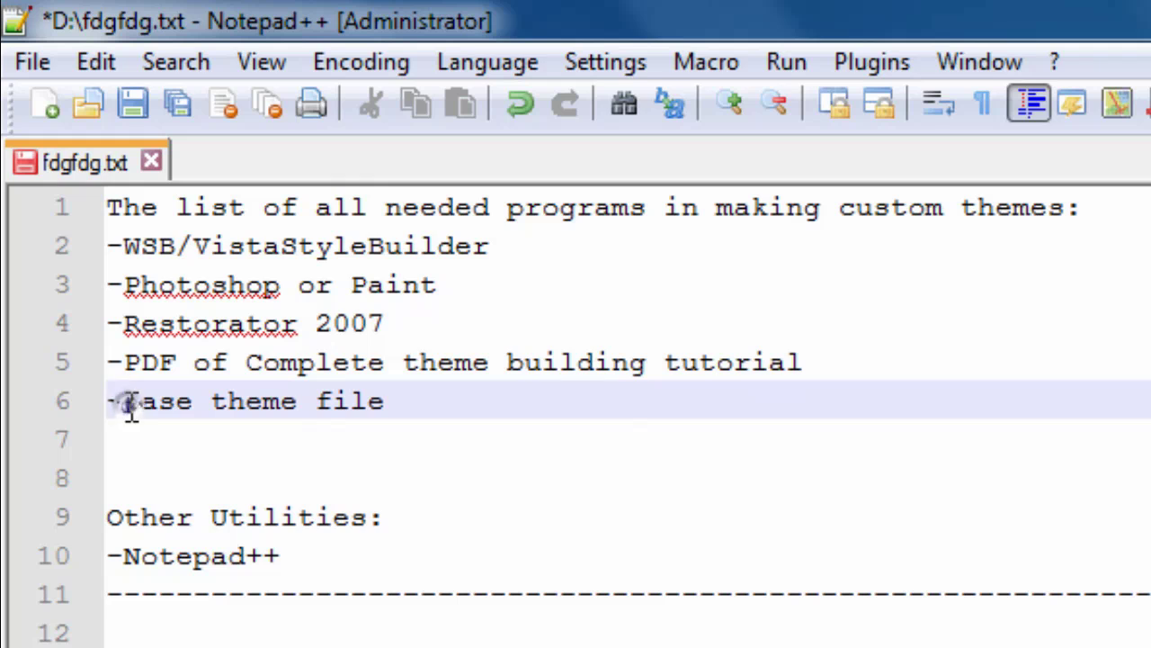
{"action": "left_click_drag", "start_coordinate": [430, 412], "coordinate": [123, 411]}
{"action": "left_click", "coordinate": [411, 400]}
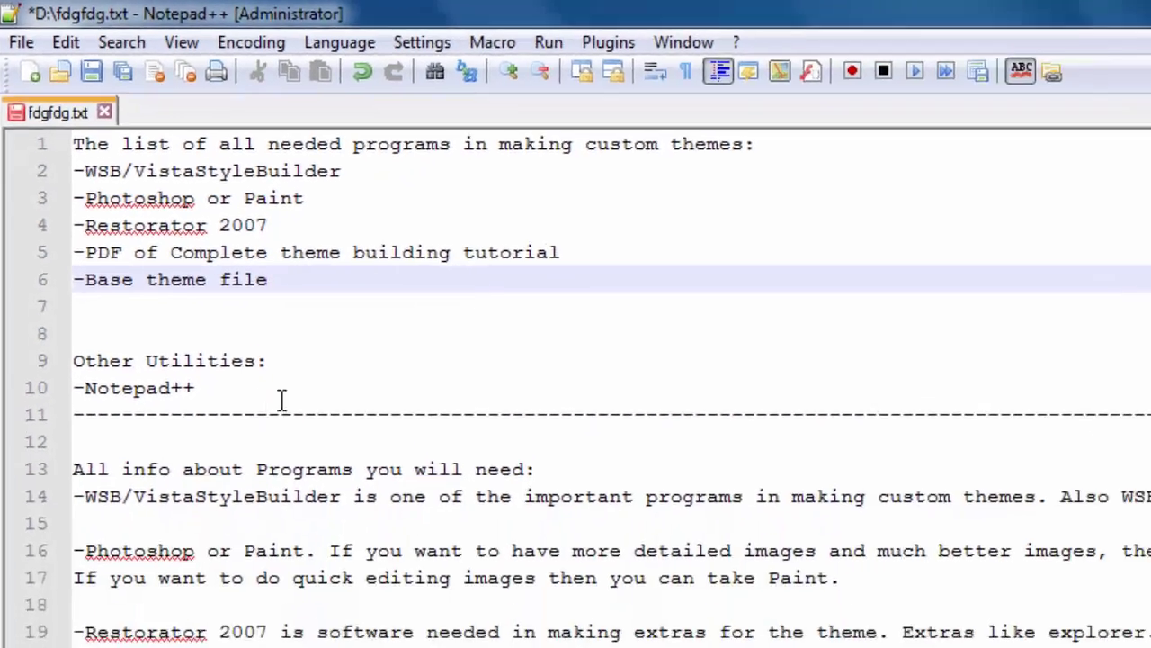
Read the heading of the program information section and the full WSB/VistaStyleBuilder description below it
{"action": "scroll", "coordinate": [299, 479], "scroll_direction": "down", "scroll_amount": 1}
{"action": "scroll", "coordinate": [299, 480], "scroll_direction": "up", "scroll_amount": 1}
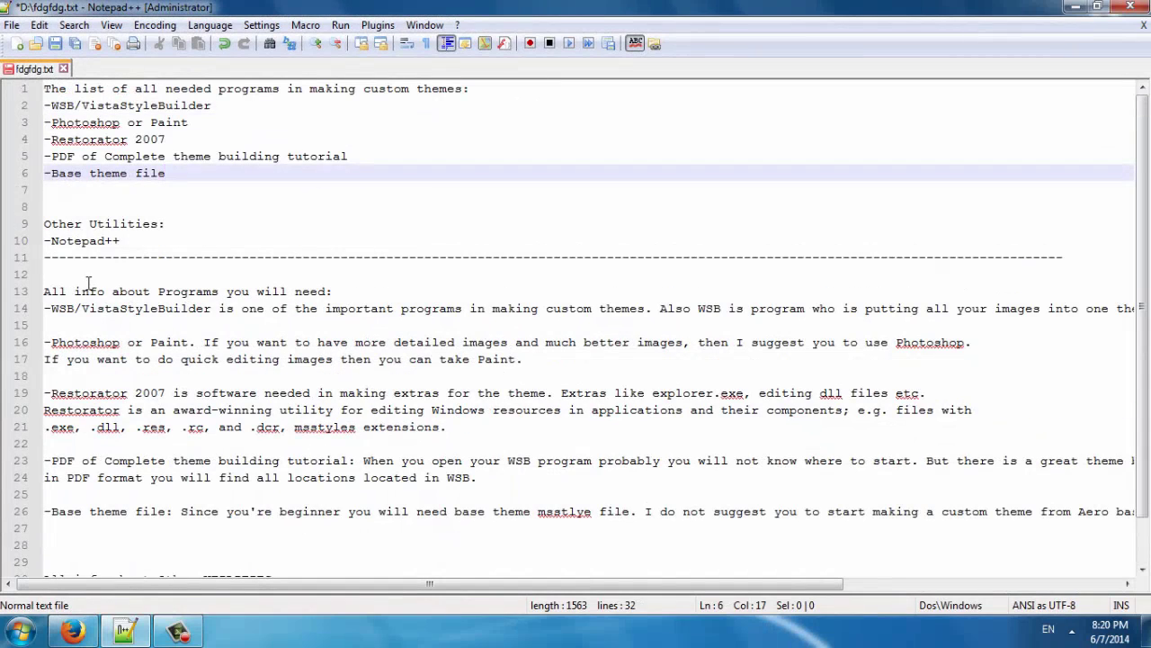
{"action": "triple_click", "coordinate": [45, 290]}
{"action": "left_click", "coordinate": [112, 290]}
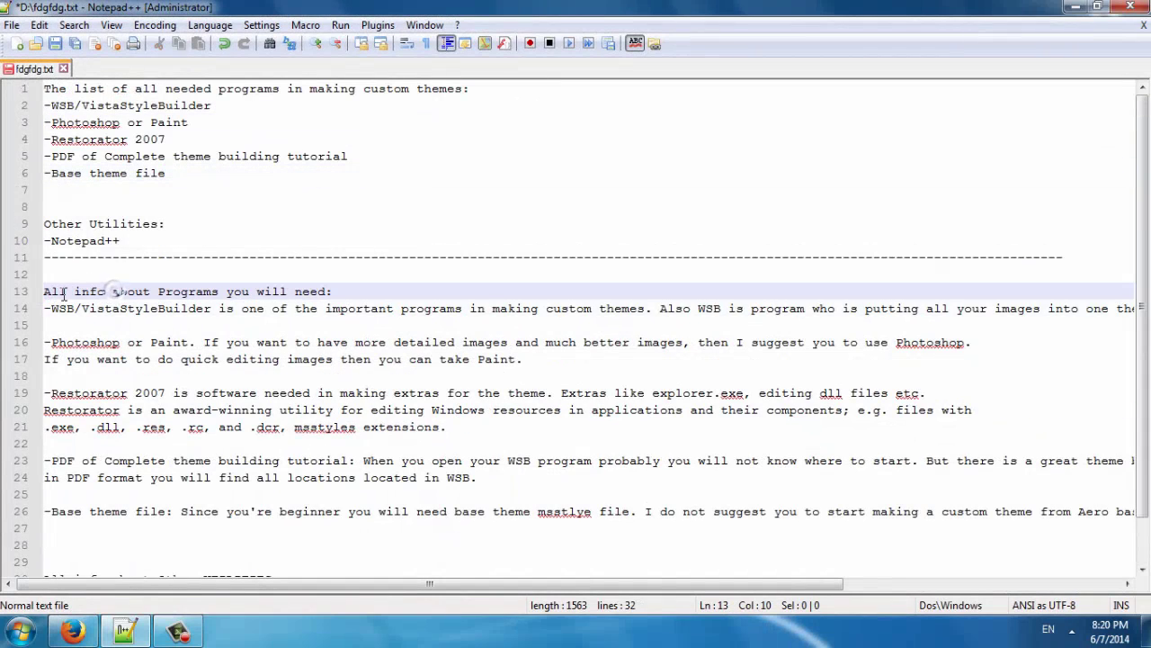
{"action": "left_click", "coordinate": [36, 290]}
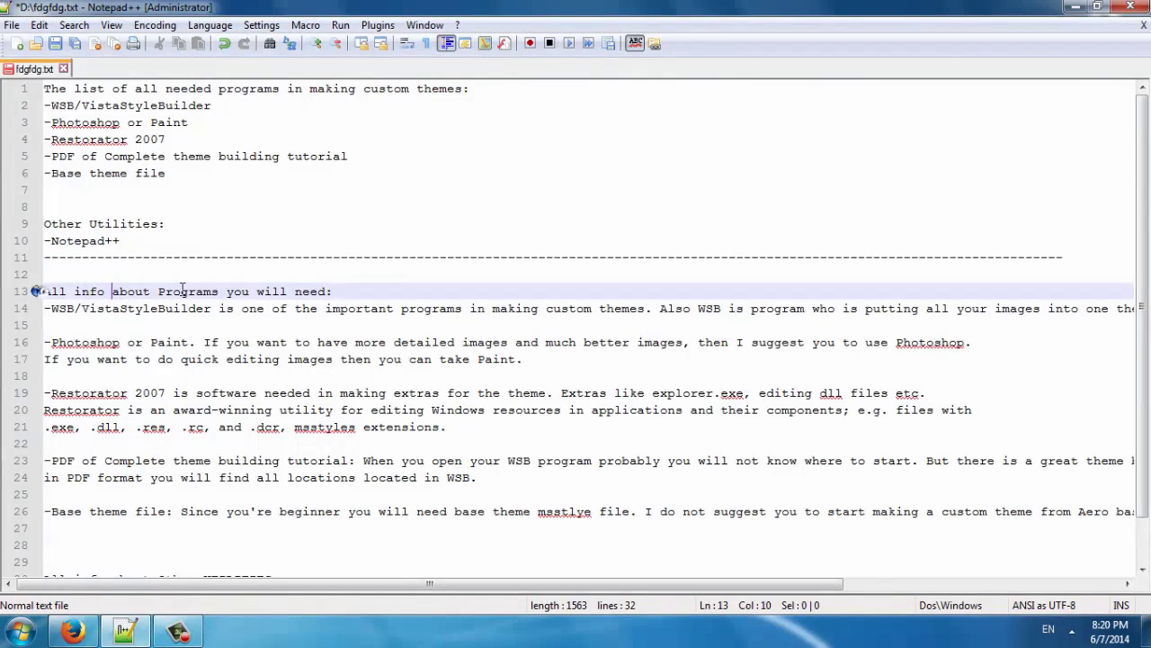
{"action": "left_click", "coordinate": [249, 290]}
{"action": "left_click", "coordinate": [81, 309]}
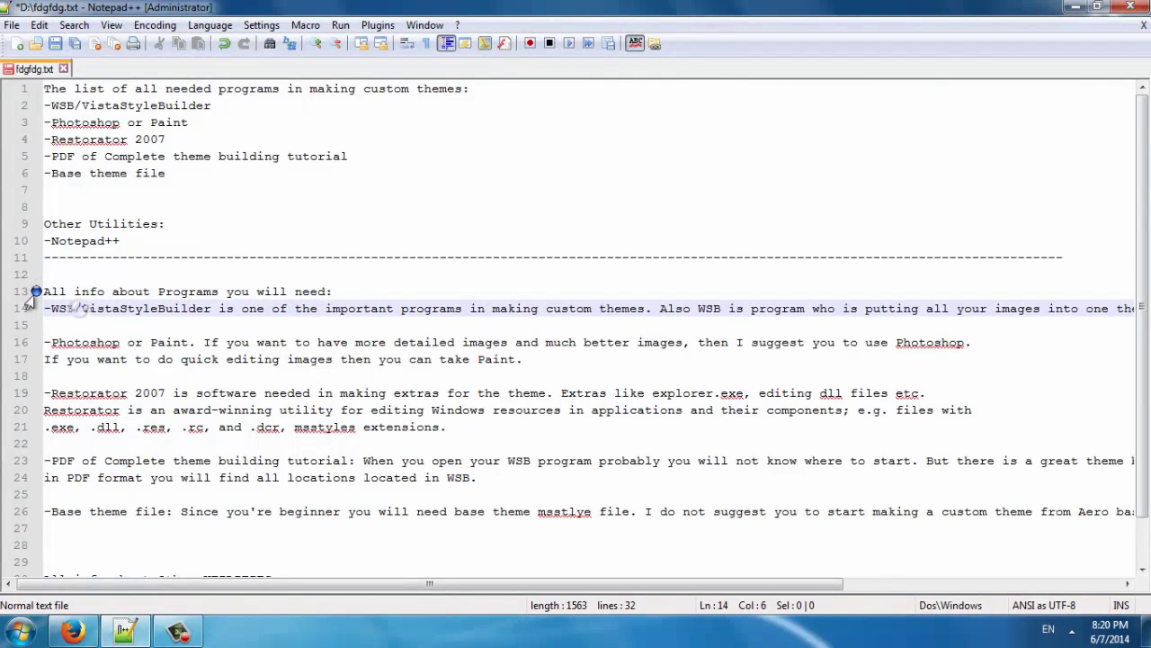
{"action": "left_click", "coordinate": [67, 309]}
{"action": "left_click", "coordinate": [36, 291]}
{"action": "left_click_drag", "start_coordinate": [803, 587], "coordinate": [942, 586]}
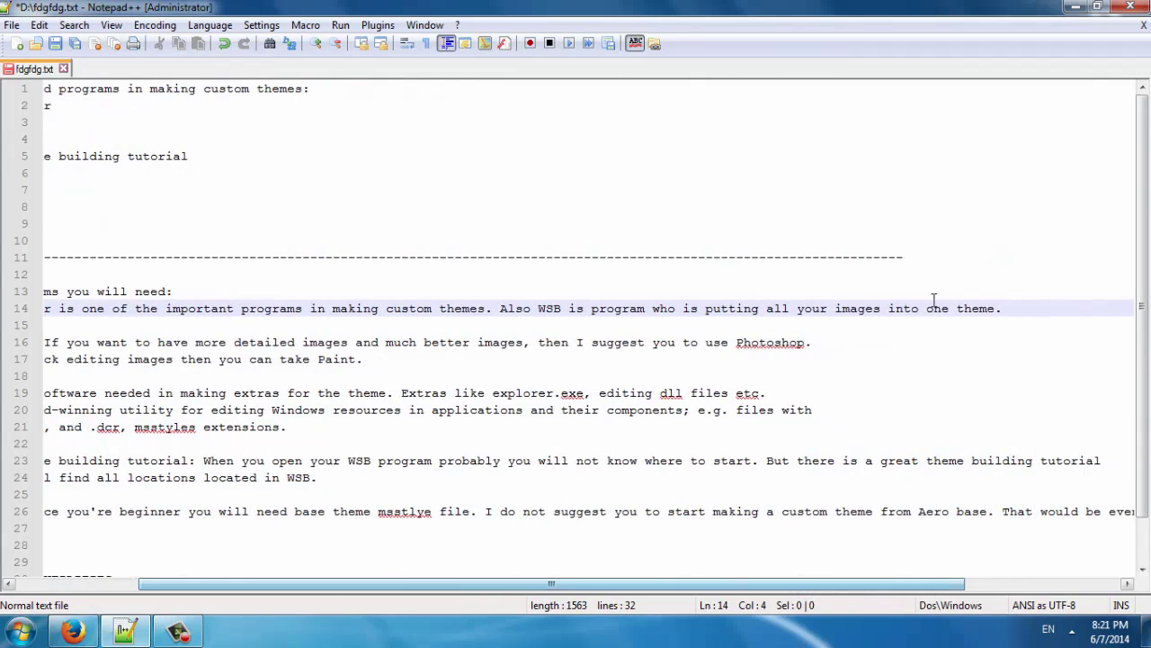
{"action": "left_click", "coordinate": [1013, 308]}
{"action": "left_click_drag", "start_coordinate": [856, 588], "coordinate": [556, 576]}
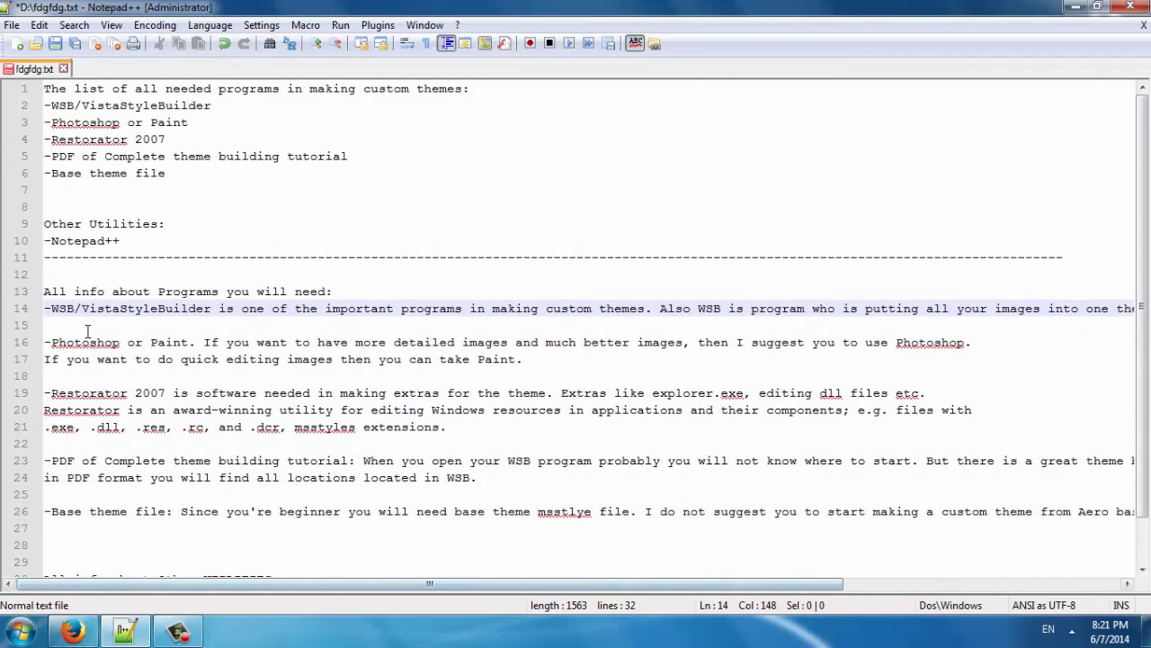
Read the Photoshop or Paint description and the Restorator 2007 paragraph, including its list of file extensions
{"action": "left_click", "coordinate": [52, 343]}
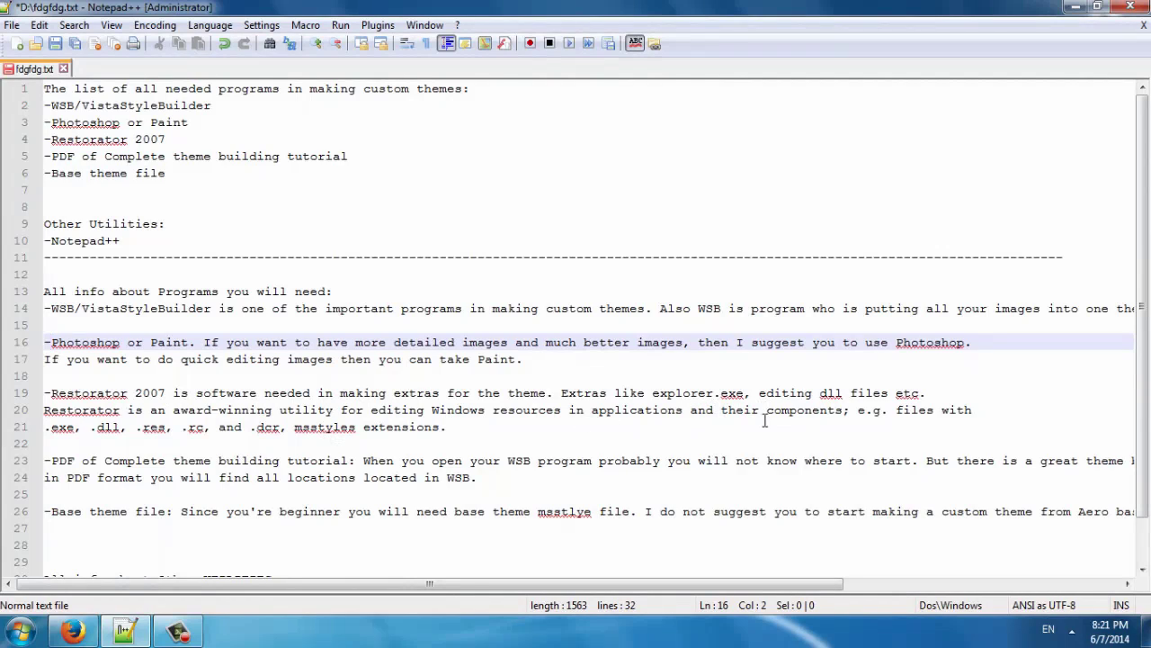
{"action": "left_click", "coordinate": [922, 401]}
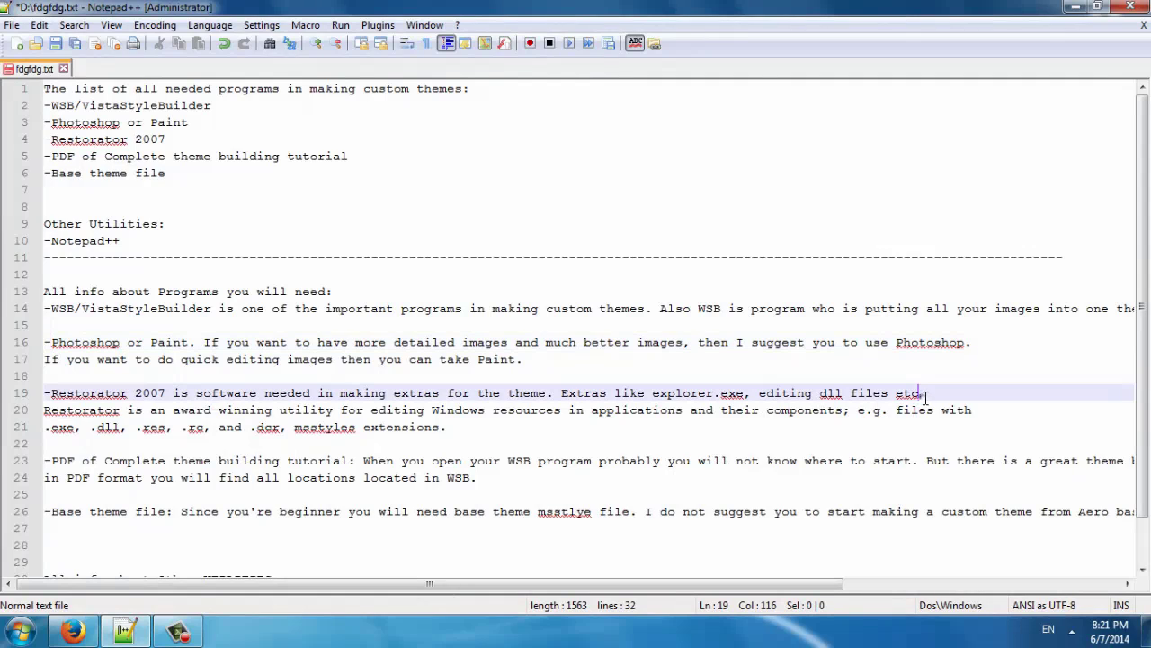
{"action": "left_click", "coordinate": [45, 410]}
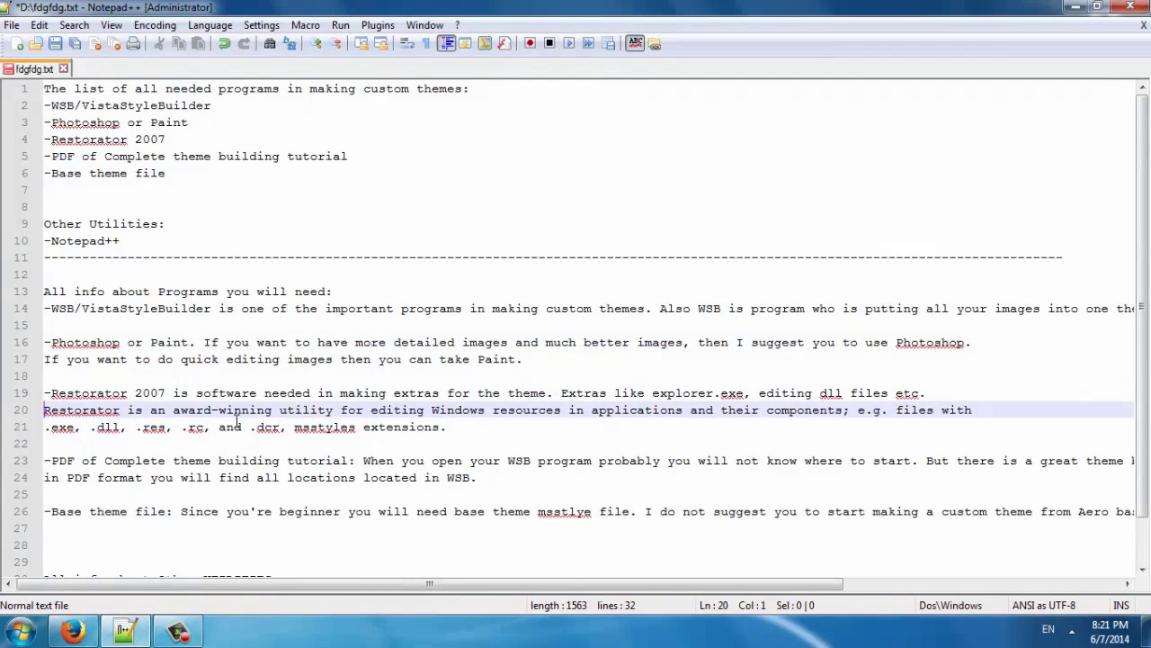
{"action": "left_click", "coordinate": [454, 425]}
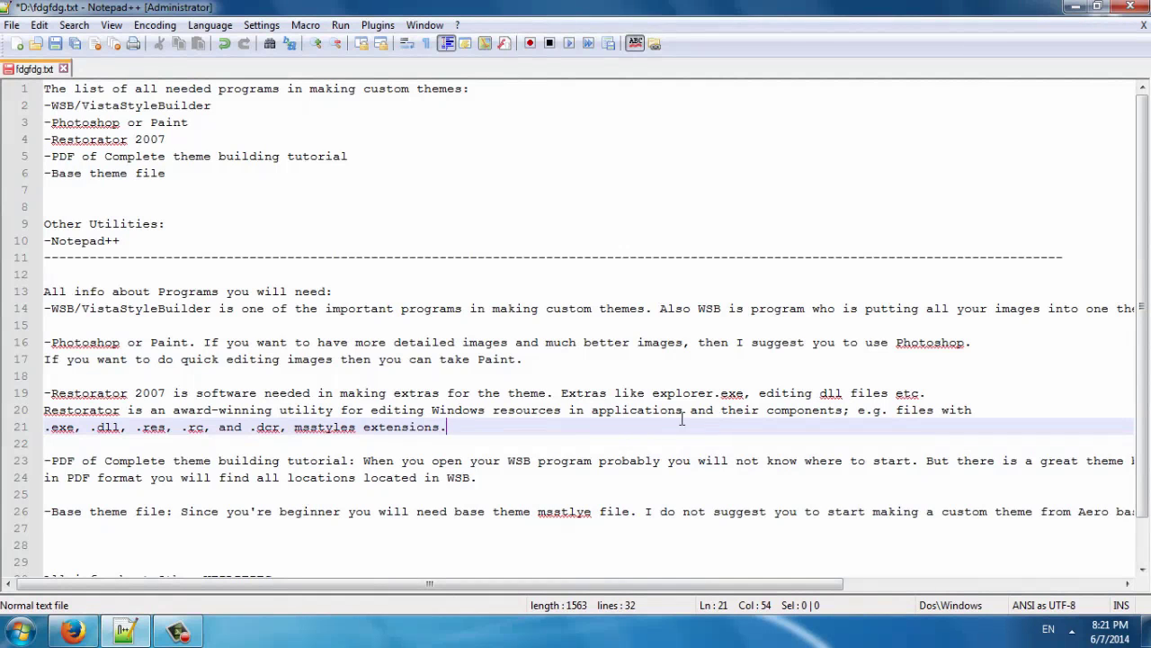
{"action": "left_click", "coordinate": [900, 411]}
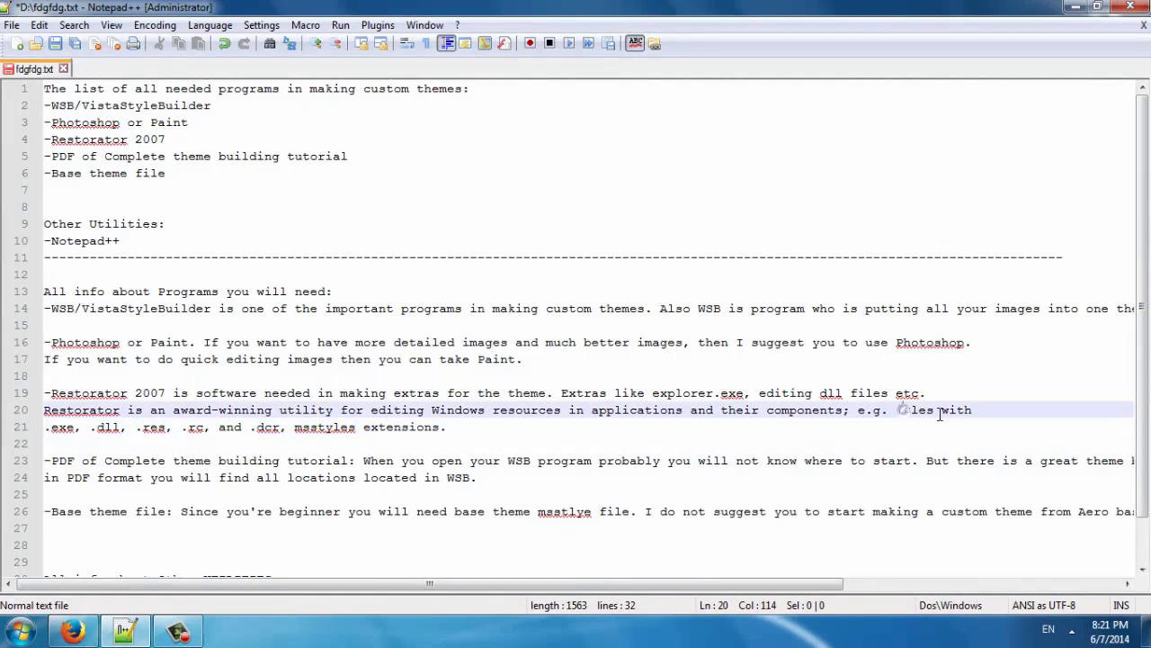
{"action": "key", "text": "End"}
{"action": "left_click", "coordinate": [169, 428]}
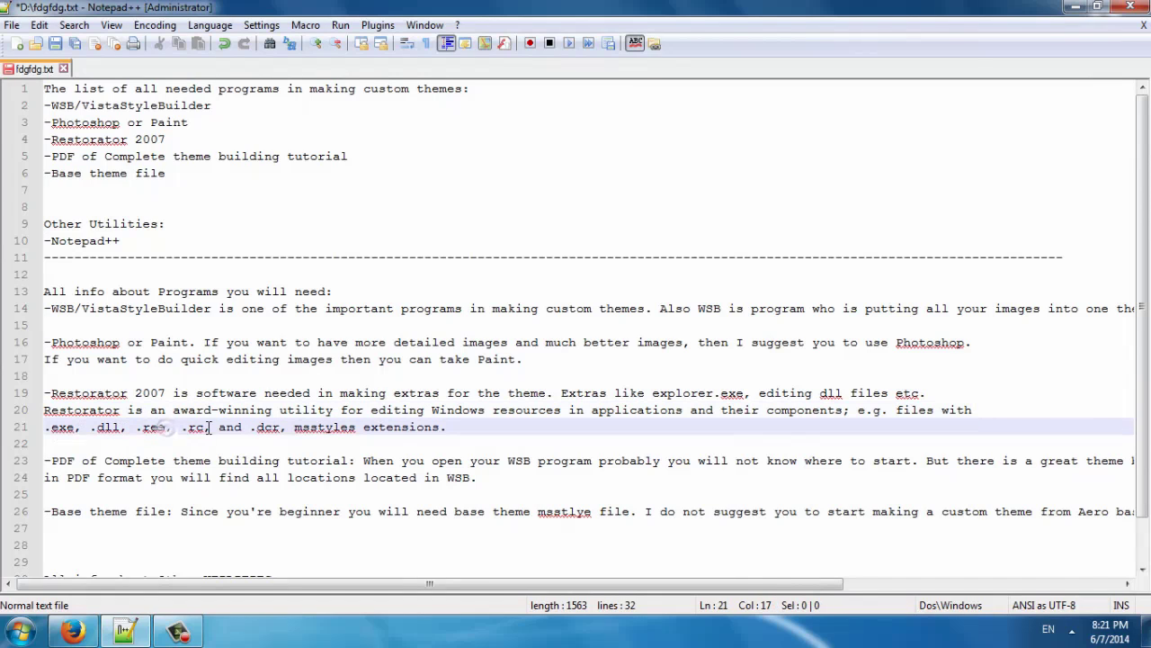
{"action": "left_click", "coordinate": [207, 428]}
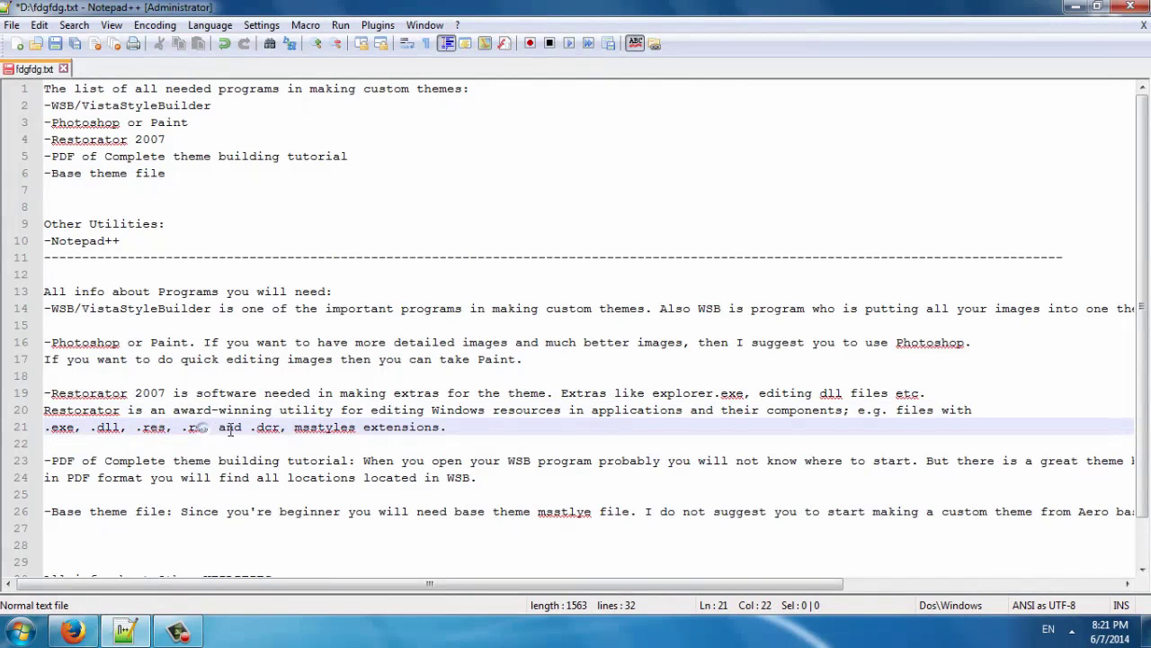
{"action": "left_click", "coordinate": [298, 428]}
{"action": "left_click", "coordinate": [447, 428]}
{"action": "scroll", "coordinate": [454, 436], "scroll_direction": "down", "scroll_amount": 1}
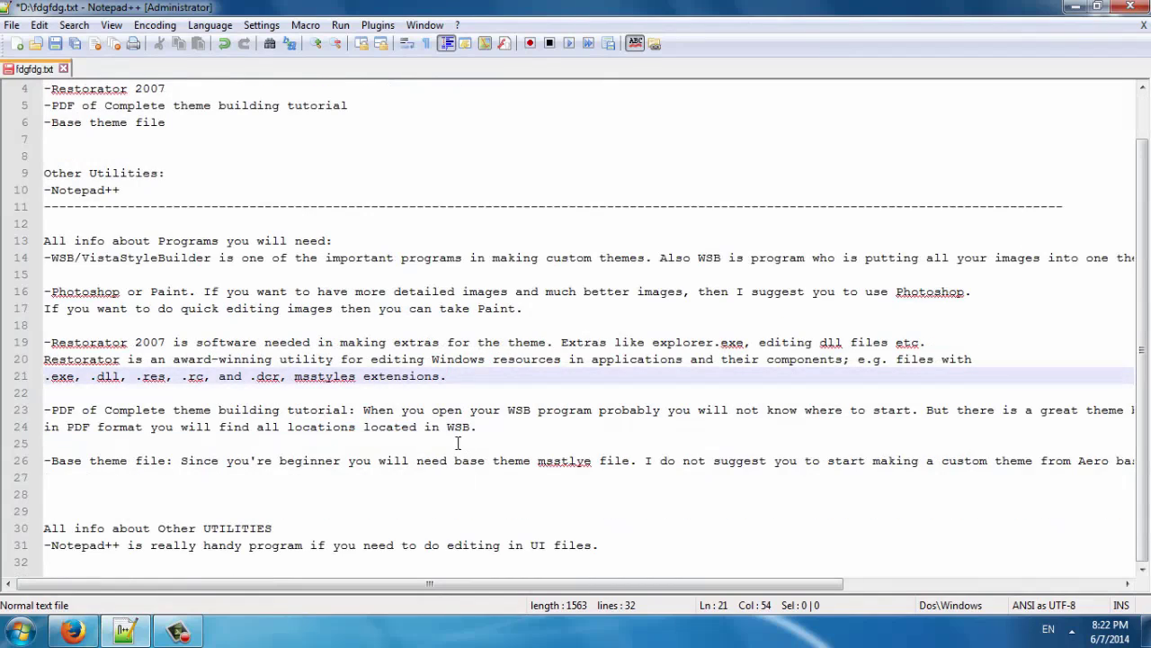
Read the full description of the PDF of Complete theme building tutorial
{"action": "left_click", "coordinate": [54, 412]}
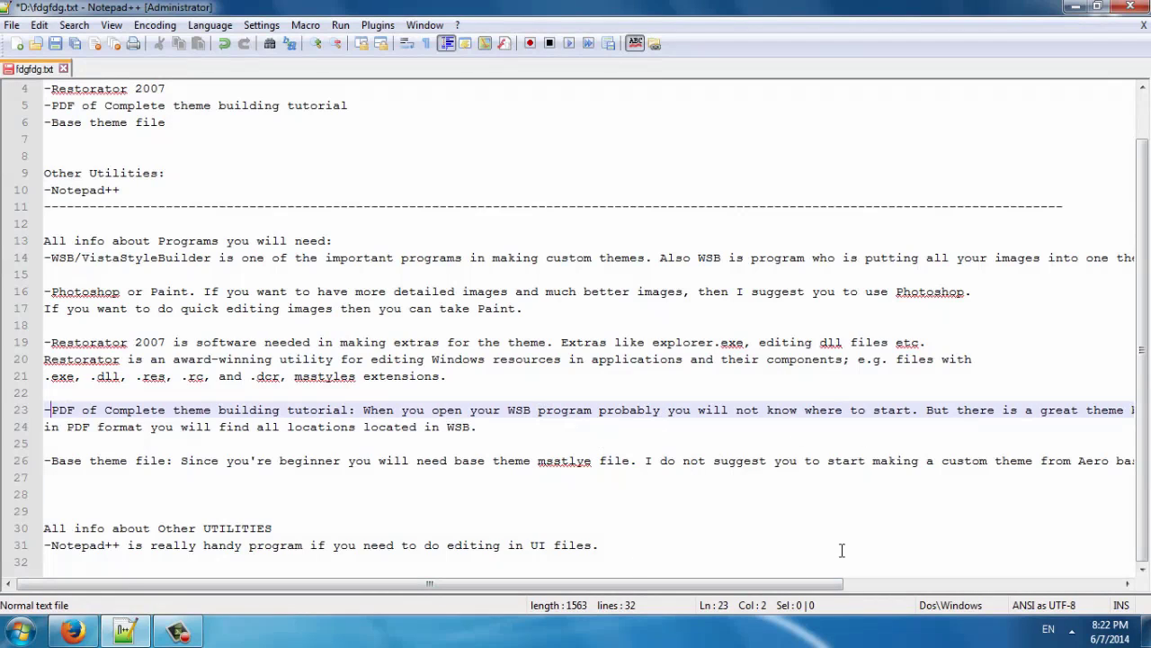
{"action": "left_click_drag", "start_coordinate": [836, 586], "coordinate": [880, 589]}
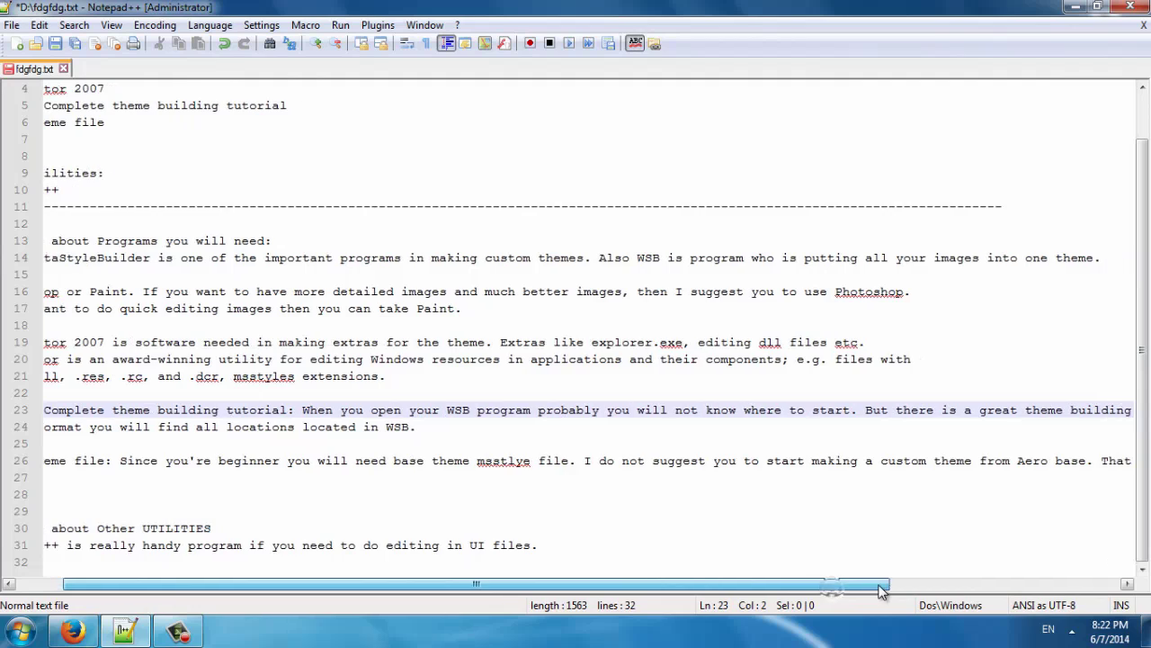
{"action": "left_click", "coordinate": [859, 411]}
{"action": "left_click", "coordinate": [867, 412]}
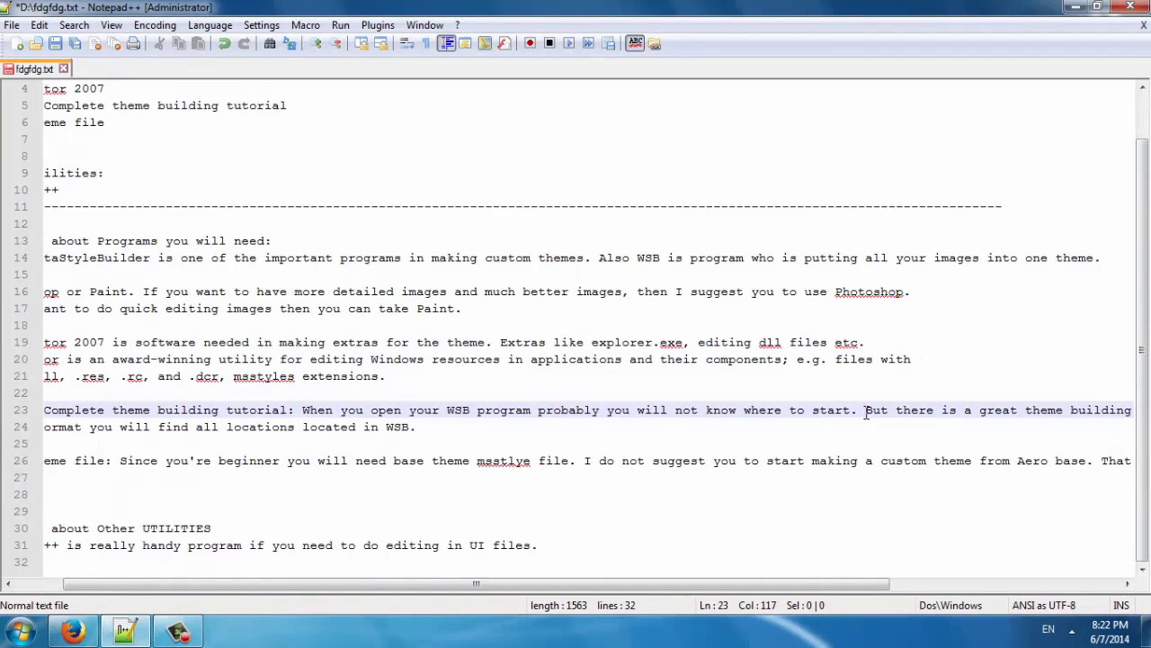
{"action": "left_click_drag", "start_coordinate": [781, 589], "coordinate": [601, 582]}
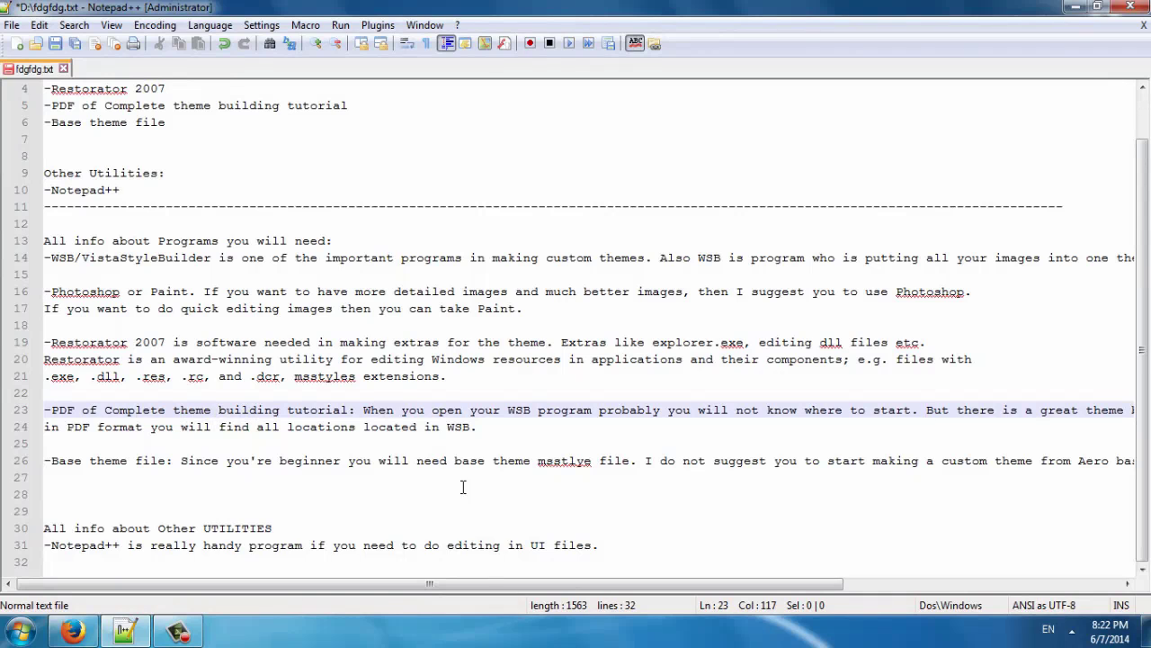
{"action": "left_click_drag", "start_coordinate": [430, 583], "coordinate": [615, 583]}
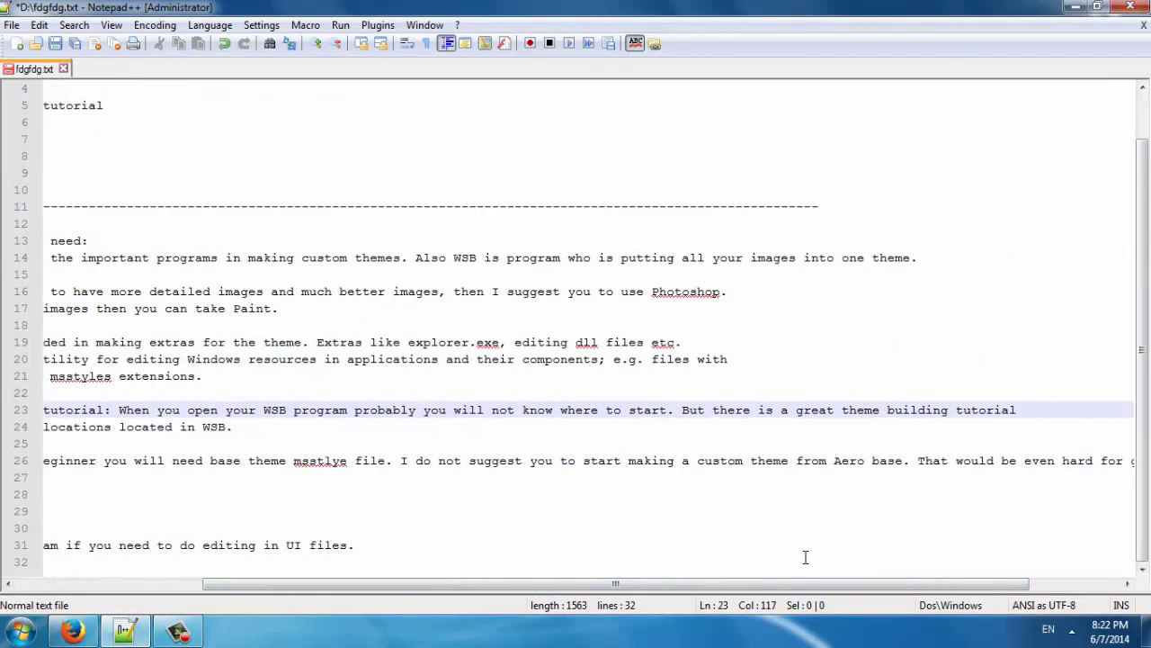
{"action": "left_click_drag", "start_coordinate": [781, 583], "coordinate": [553, 584]}
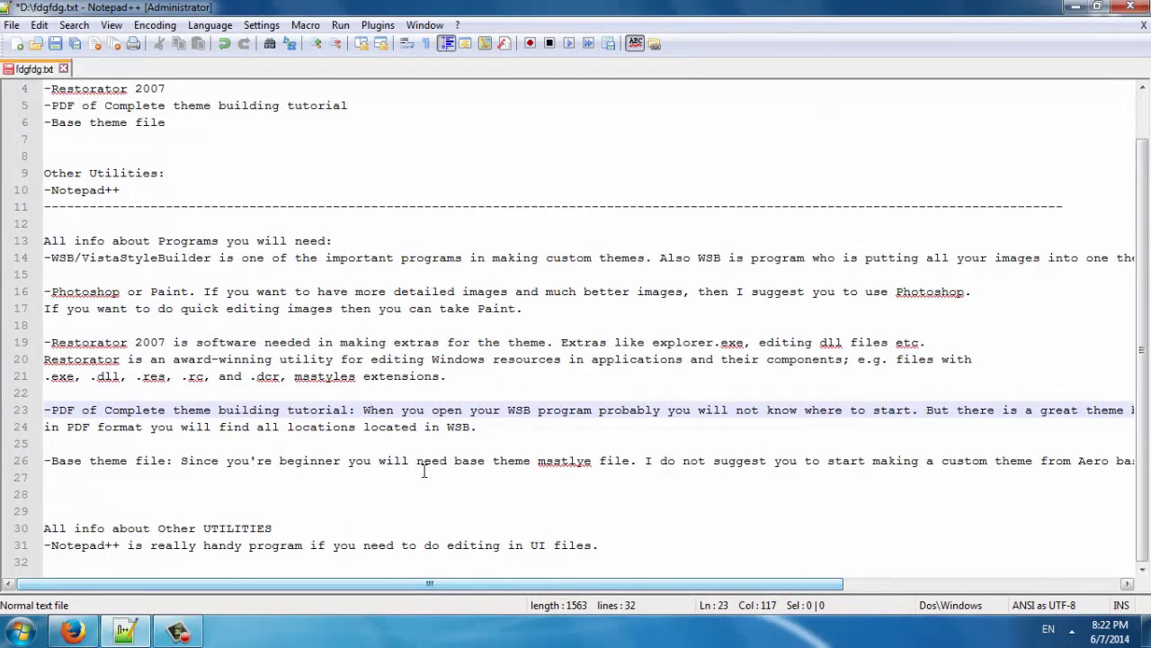
Read the base theme file description, including the advice about the Aero base
{"action": "left_click", "coordinate": [48, 461]}
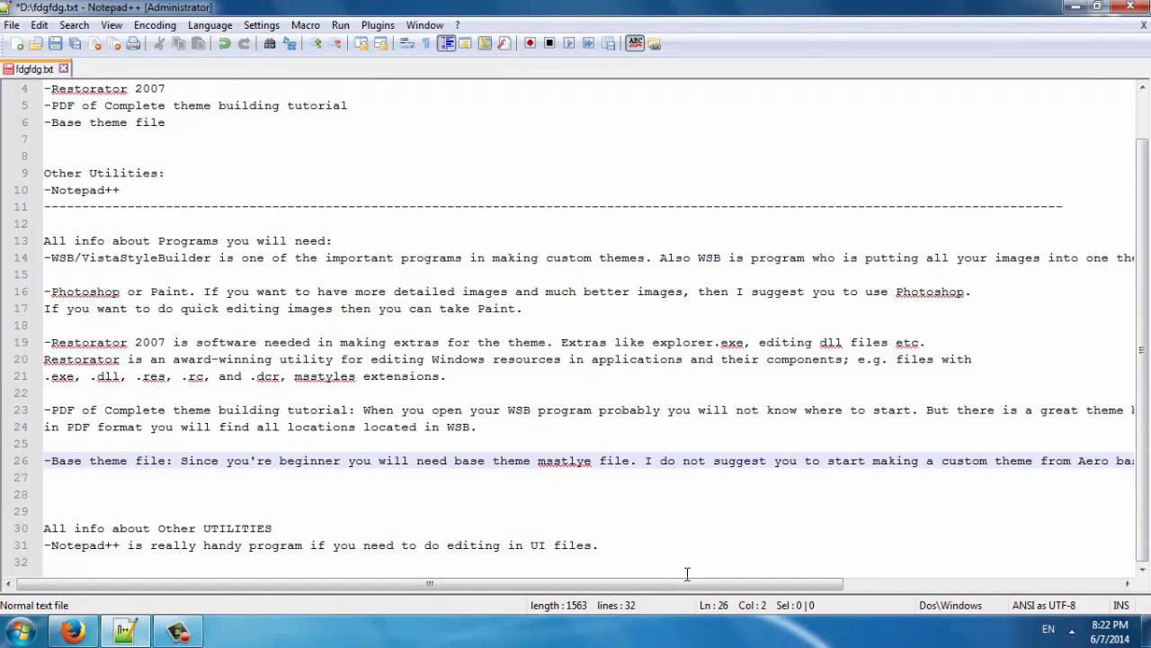
{"action": "left_click_drag", "start_coordinate": [696, 583], "coordinate": [917, 585]}
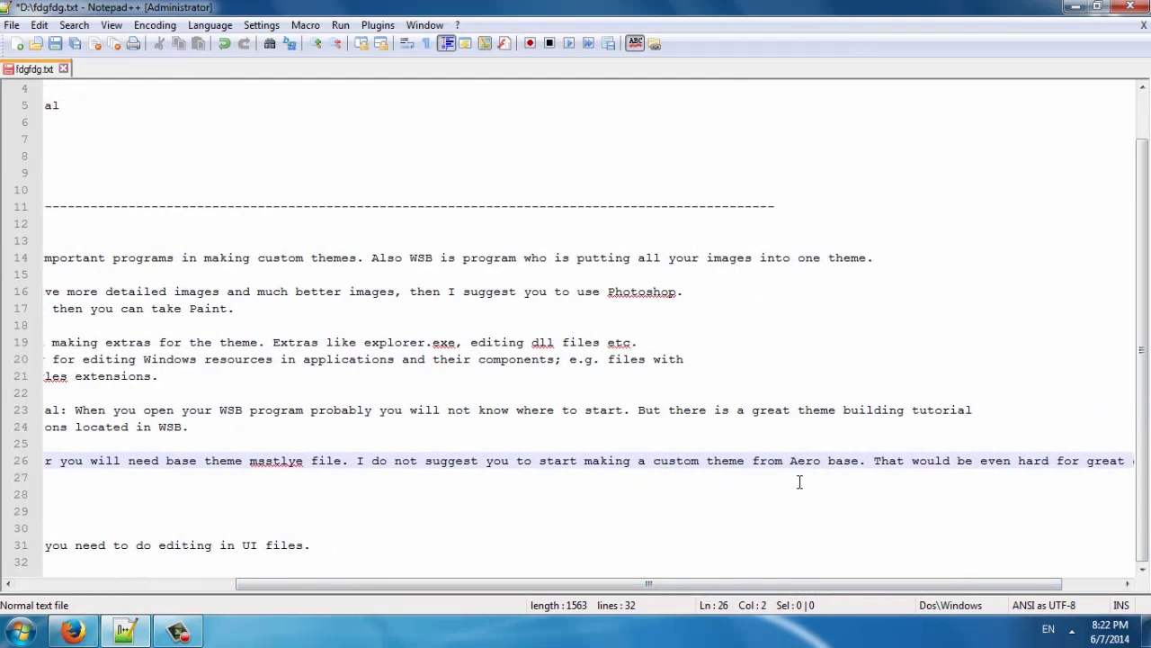
{"action": "left_click_drag", "start_coordinate": [952, 585], "coordinate": [795, 587]}
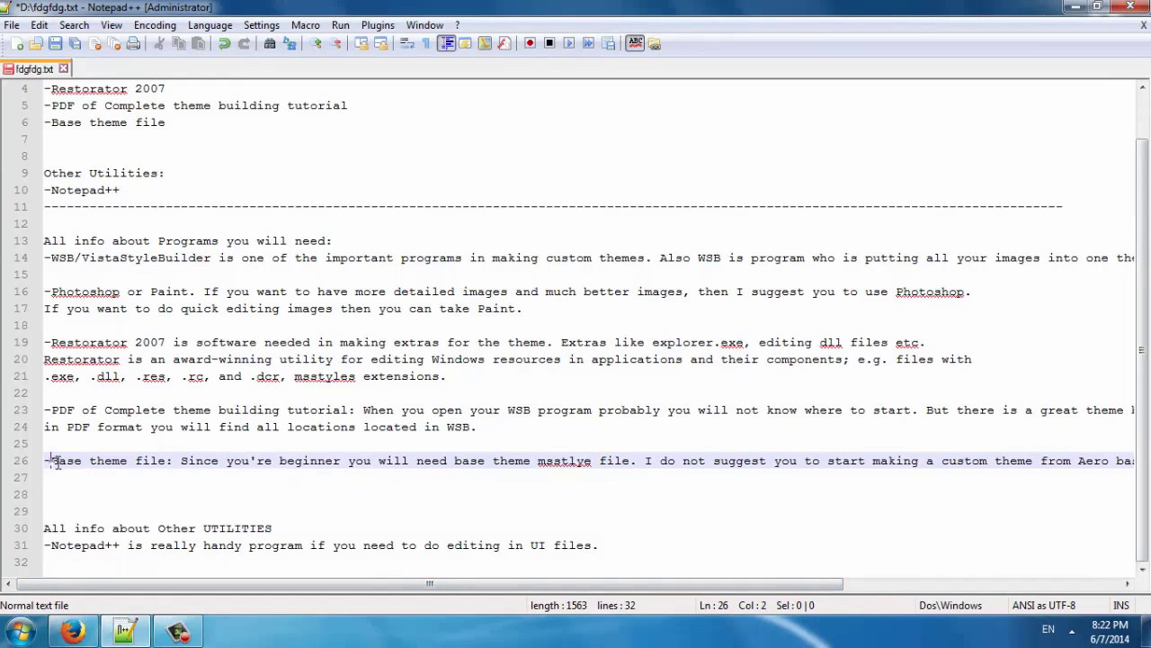
Review the description headings from the base theme file back up through the PDF tutorial, Restorator and Photoshop to WSB/VistaStyleBuilder
{"action": "left_click_drag", "start_coordinate": [51, 460], "coordinate": [155, 461]}
{"action": "left_click", "coordinate": [164, 460]}
{"action": "left_click", "coordinate": [171, 462]}
{"action": "left_click_drag", "start_coordinate": [52, 410], "coordinate": [428, 416]}
{"action": "left_click", "coordinate": [448, 412]}
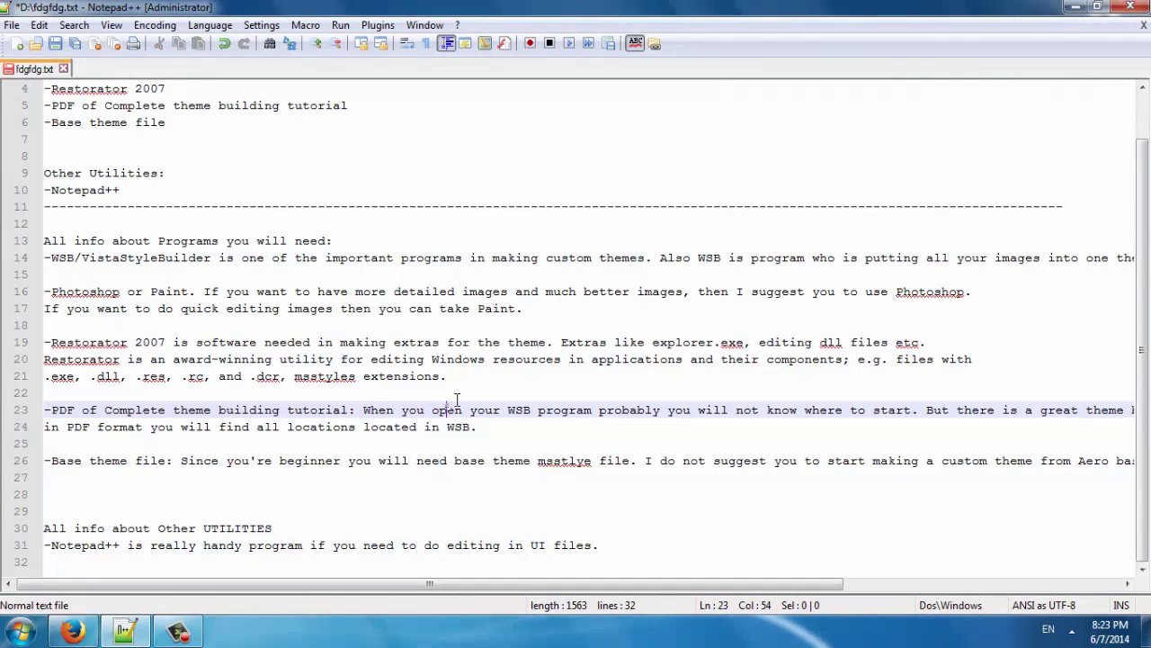
{"action": "left_click", "coordinate": [60, 342]}
{"action": "left_click", "coordinate": [112, 292]}
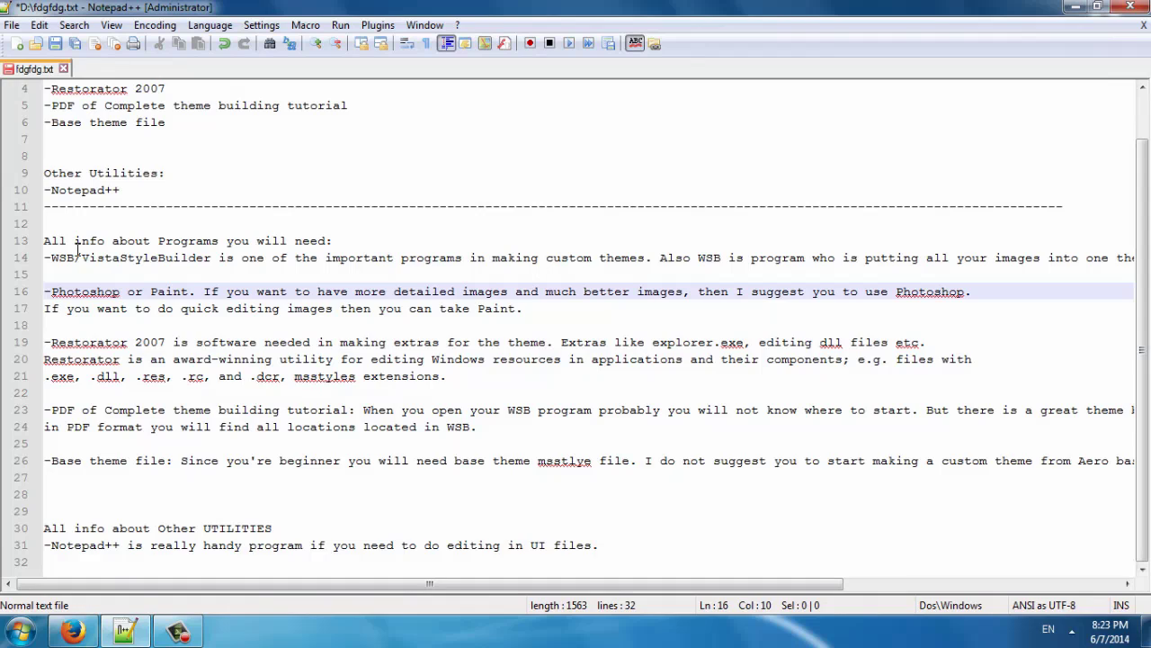
{"action": "left_click_drag", "start_coordinate": [220, 261], "coordinate": [51, 261]}
{"action": "left_click", "coordinate": [256, 261]}
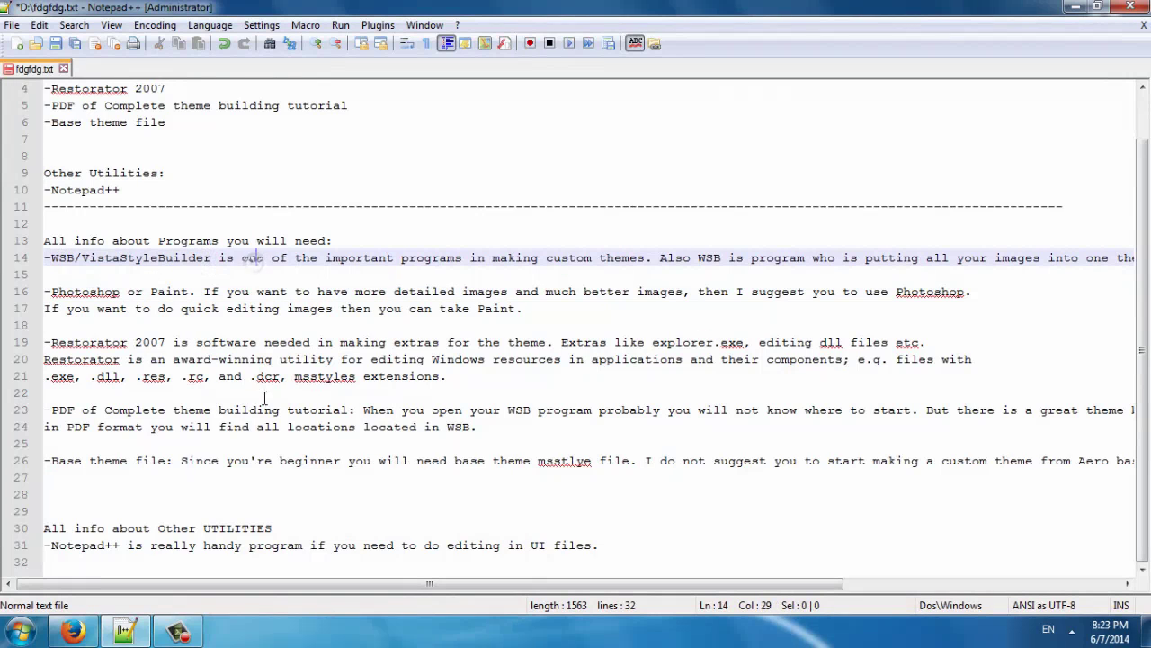
Read the Notepad++ description in the section about other utilities at the end of the notes
{"action": "left_click", "coordinate": [52, 542]}
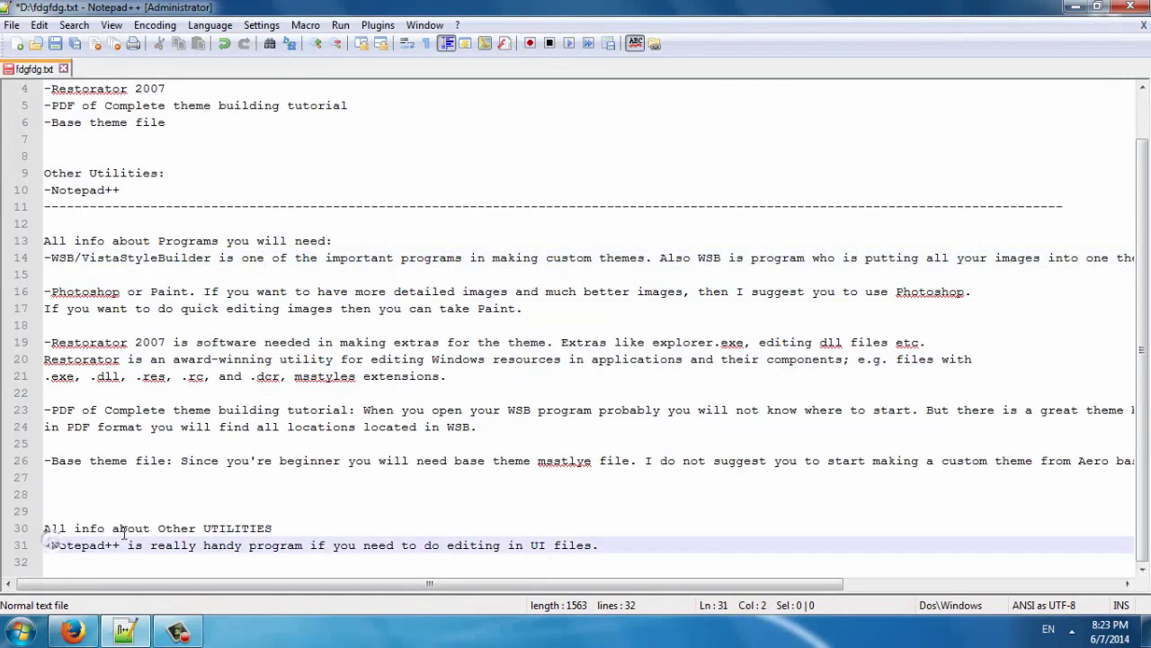
{"action": "left_click", "coordinate": [113, 530]}
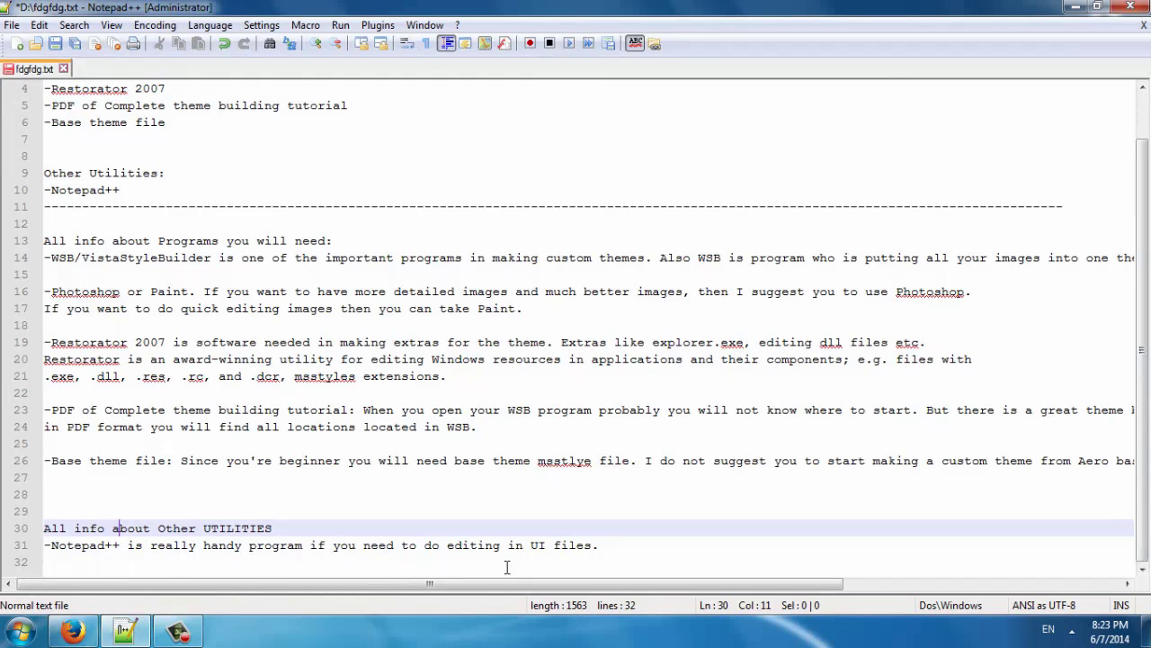
{"action": "left_click", "coordinate": [606, 546]}
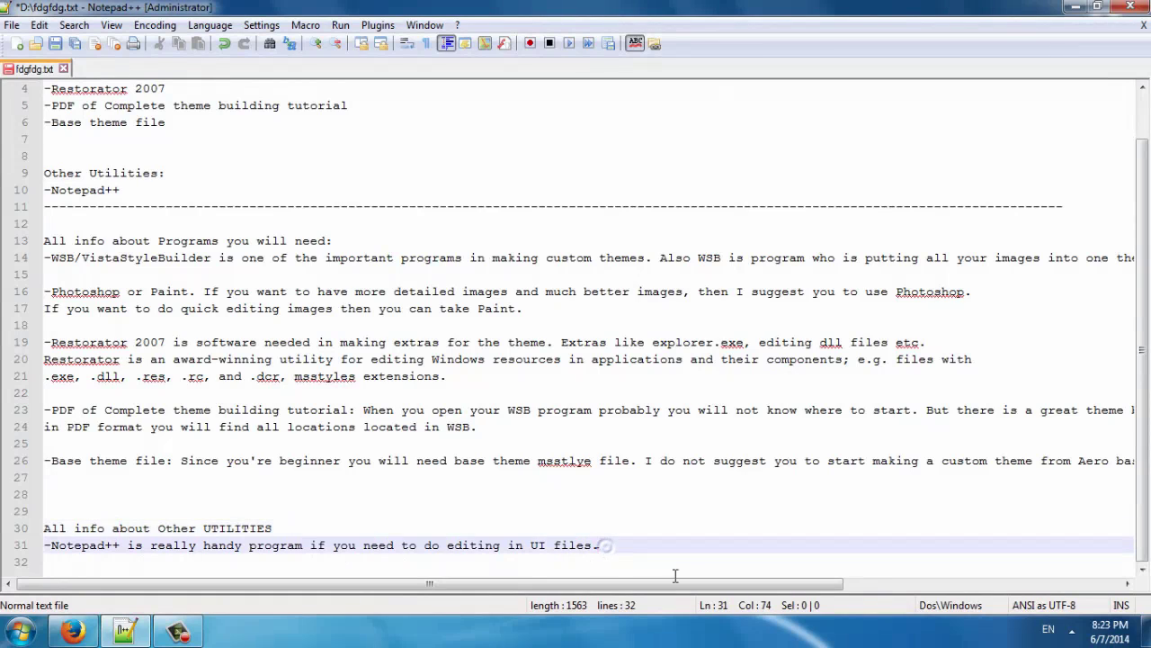
Review the list of needed programs at the start of the notes, from WSB/VistaStyleBuilder down to the base theme file
{"action": "scroll", "coordinate": [694, 495], "scroll_direction": "up", "scroll_amount": 1}
{"action": "left_click", "coordinate": [262, 123]}
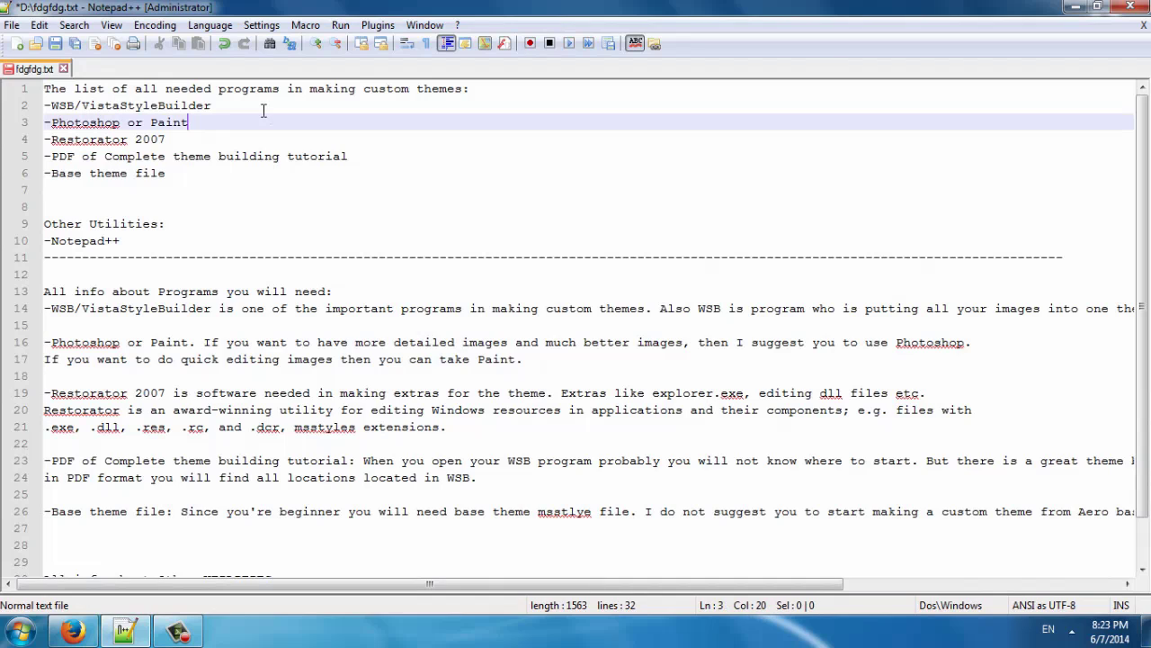
{"action": "left_click", "coordinate": [263, 106]}
{"action": "left_click", "coordinate": [518, 84]}
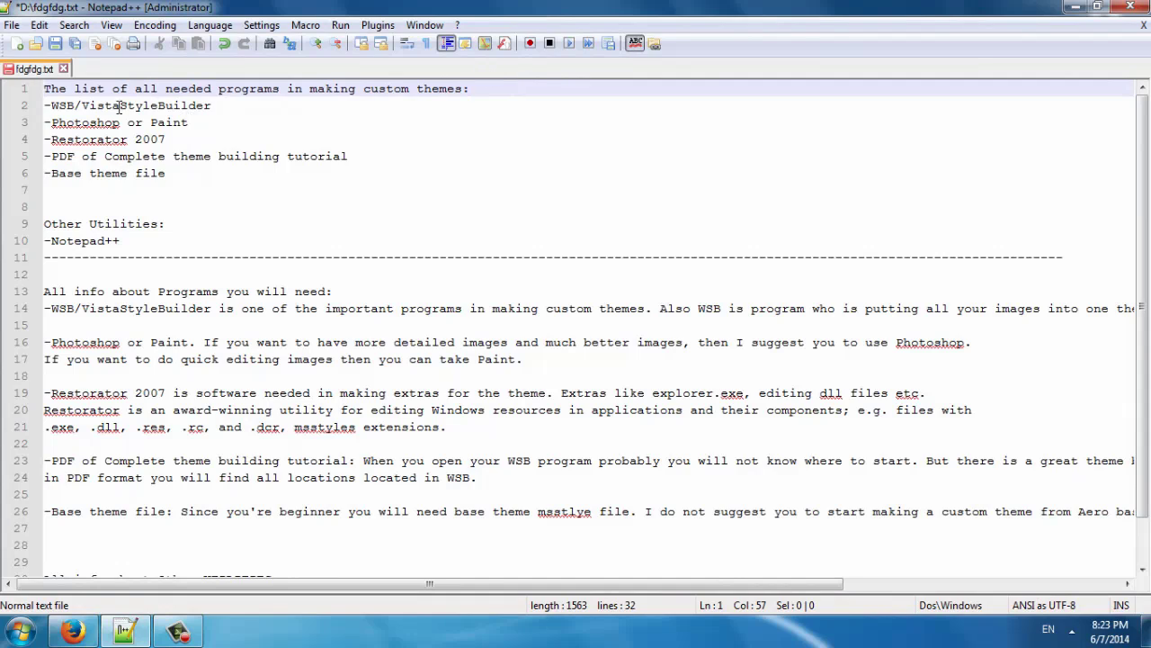
{"action": "left_click_drag", "start_coordinate": [104, 106], "coordinate": [127, 140]}
{"action": "left_click", "coordinate": [194, 105]}
{"action": "left_click", "coordinate": [90, 140]}
{"action": "left_click", "coordinate": [171, 138]}
{"action": "left_click", "coordinate": [52, 157]}
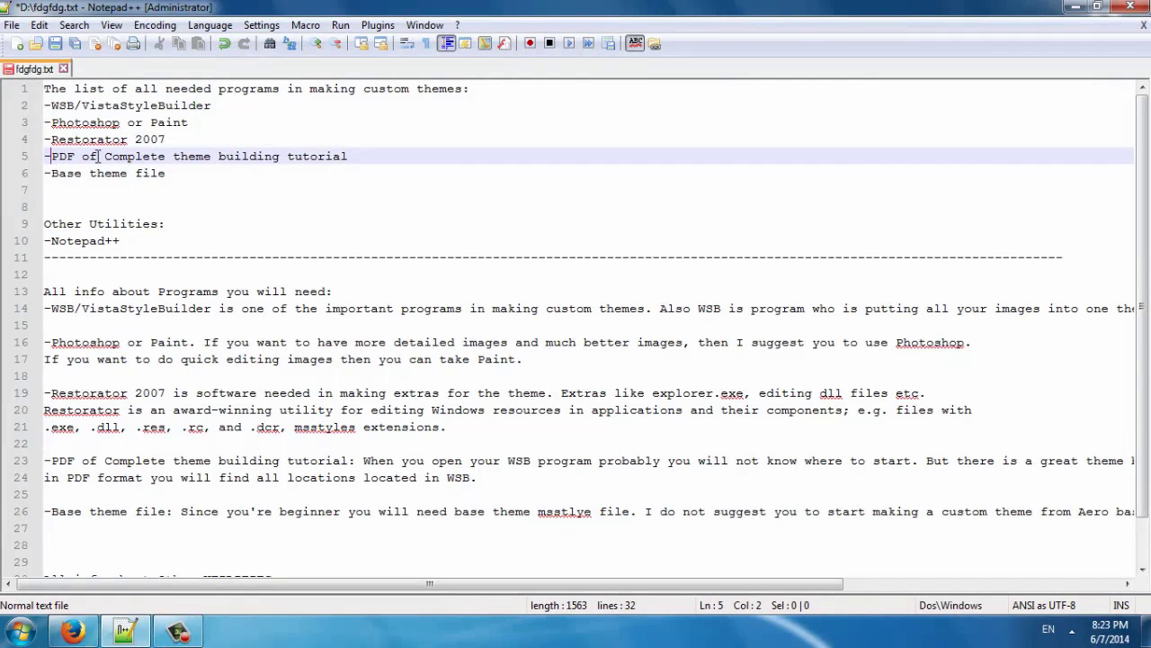
{"action": "left_click", "coordinate": [191, 173]}
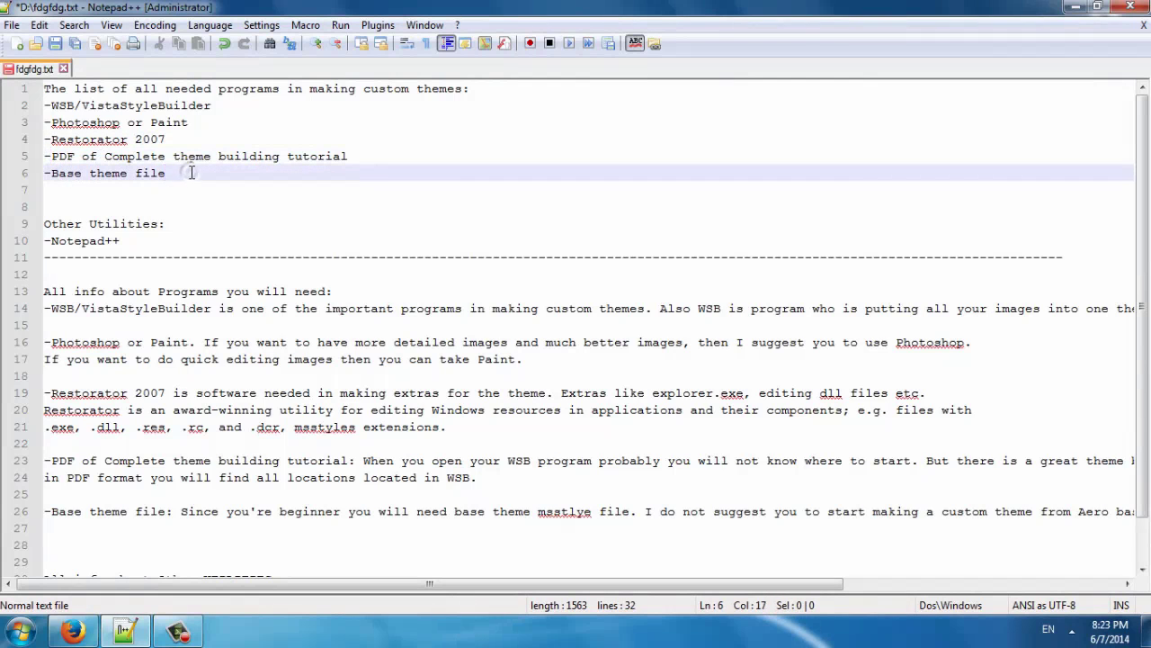
Check the Notepad++ entry under Other Utilities and look back up the program list to its heading
{"action": "left_click", "coordinate": [124, 241]}
{"action": "left_click", "coordinate": [171, 223]}
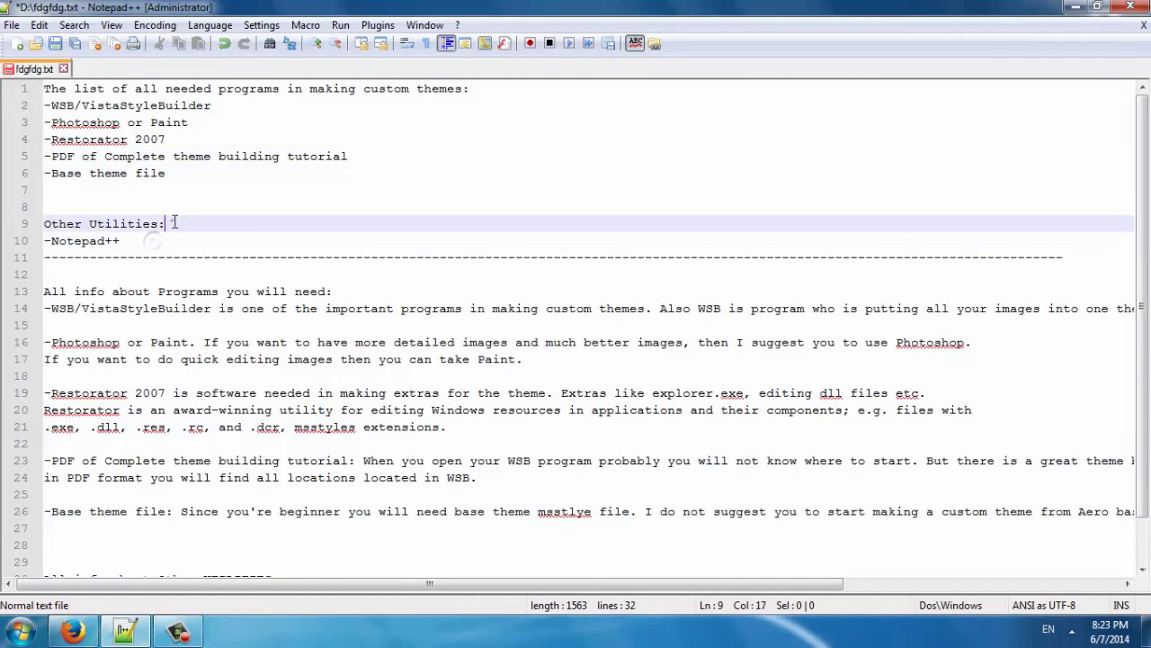
{"action": "left_click", "coordinate": [171, 175]}
{"action": "left_click", "coordinate": [191, 142]}
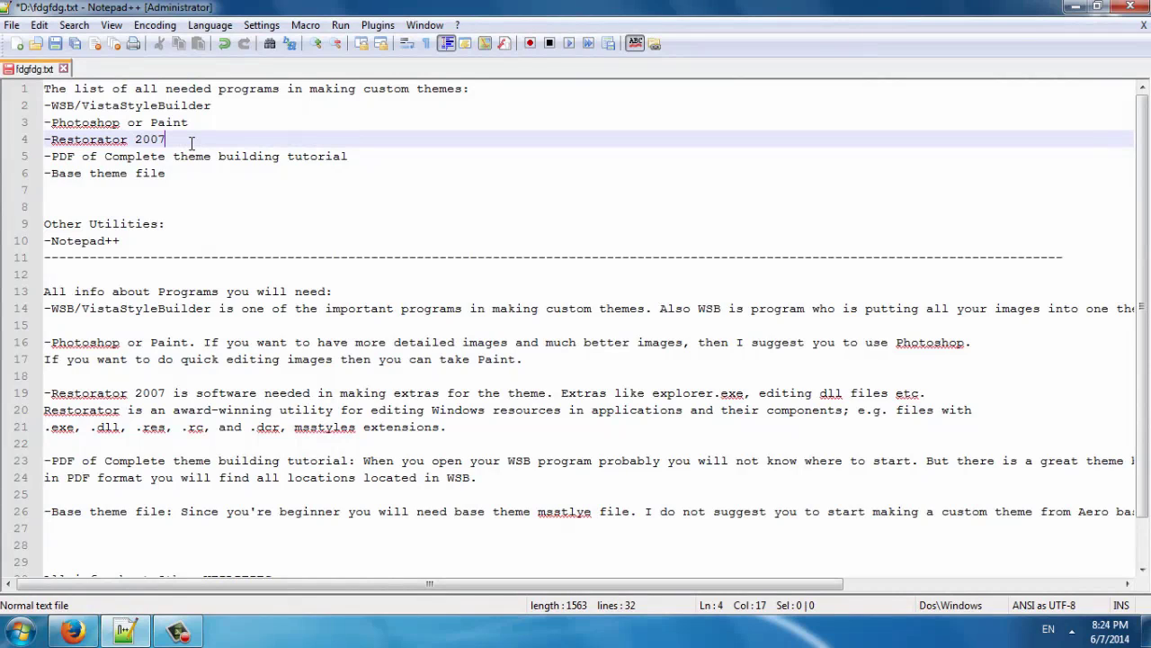
{"action": "left_click", "coordinate": [223, 109]}
{"action": "left_click", "coordinate": [545, 89]}
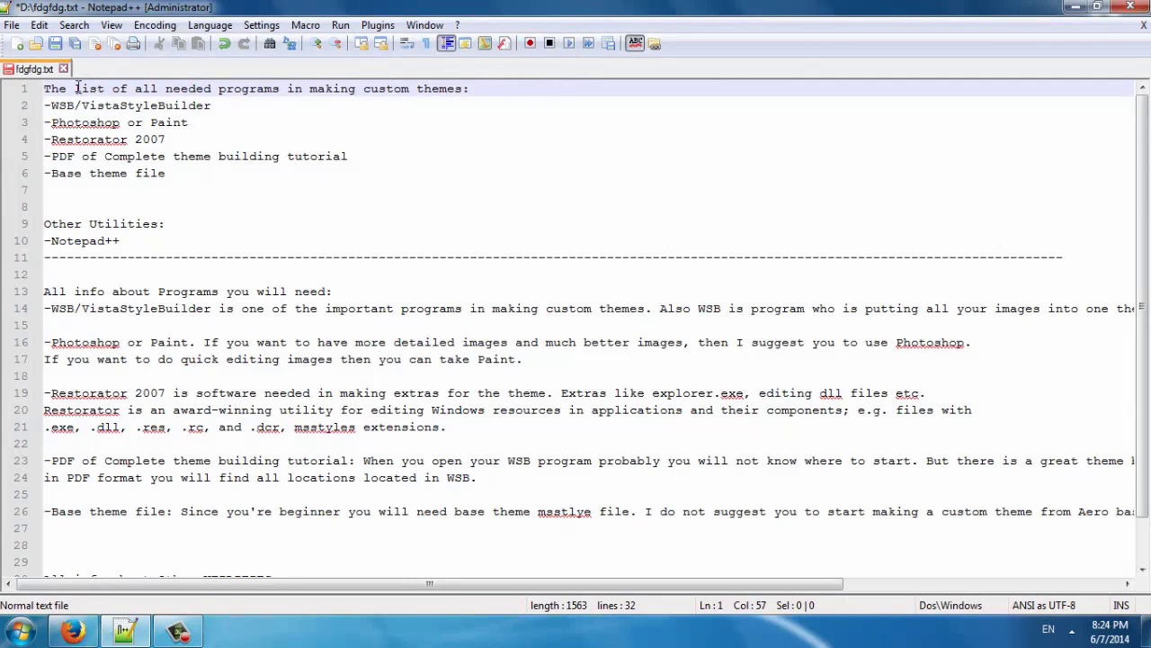
Recheck each of the five entries in the list of needed programs in order, ending at the base theme file
{"action": "left_click", "coordinate": [225, 108]}
{"action": "left_click", "coordinate": [206, 122]}
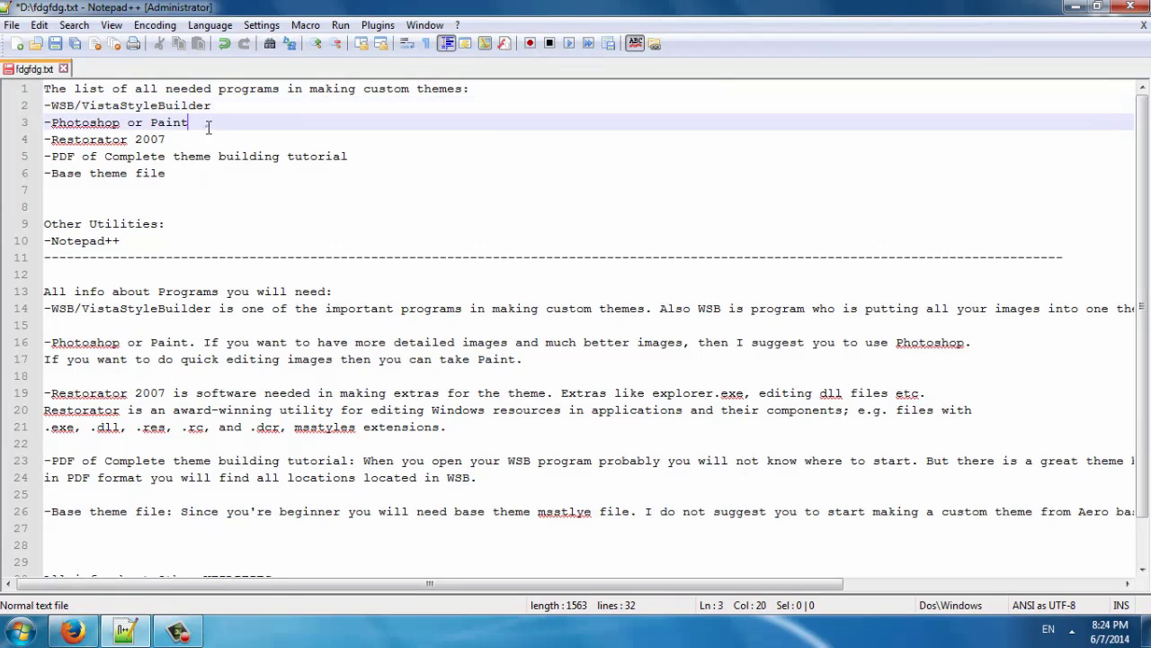
{"action": "left_click", "coordinate": [193, 140]}
{"action": "left_click", "coordinate": [351, 157]}
{"action": "left_click", "coordinate": [175, 173]}
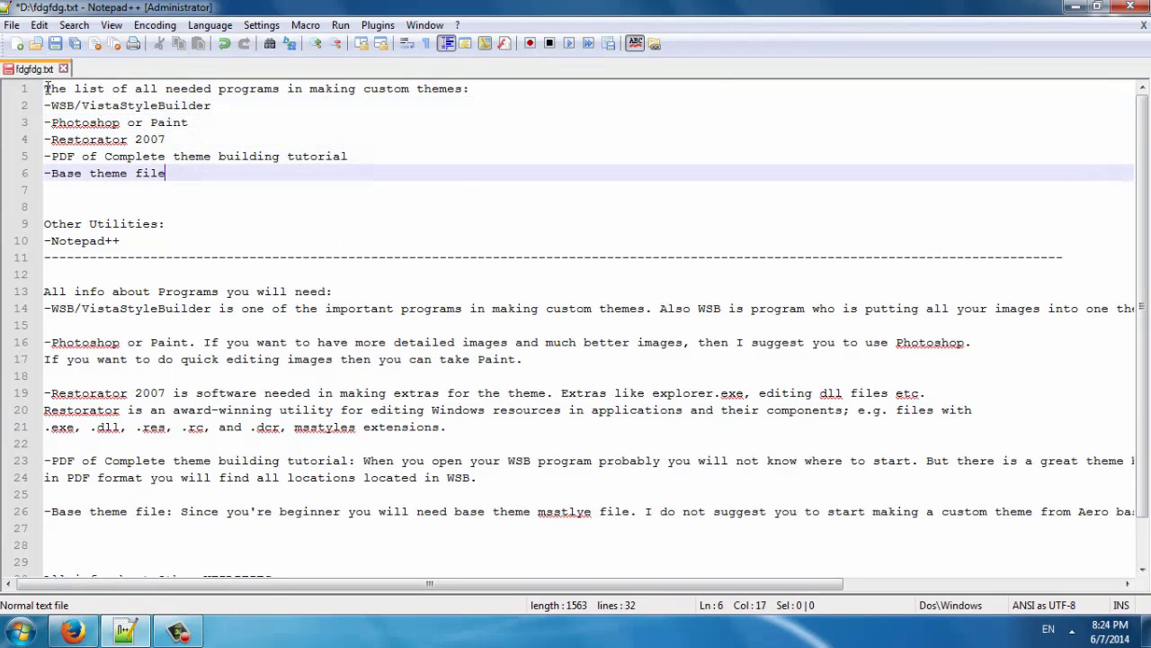
{"action": "left_click", "coordinate": [239, 140]}
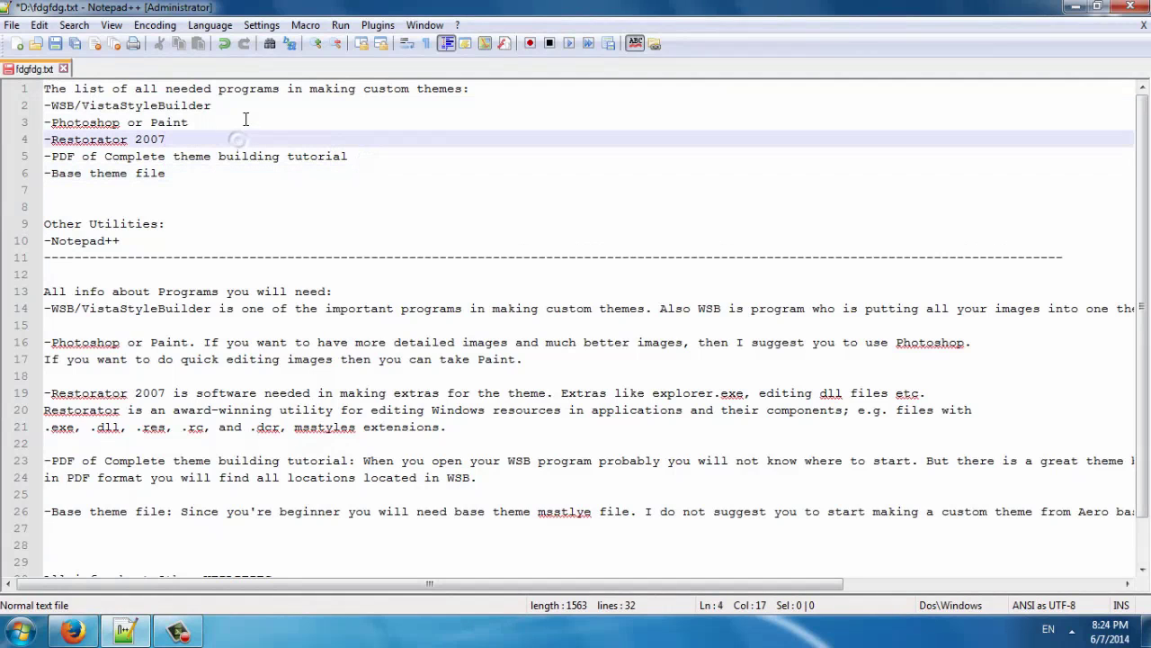
{"action": "left_click", "coordinate": [246, 119]}
{"action": "left_click", "coordinate": [251, 105]}
{"action": "left_click", "coordinate": [504, 90]}
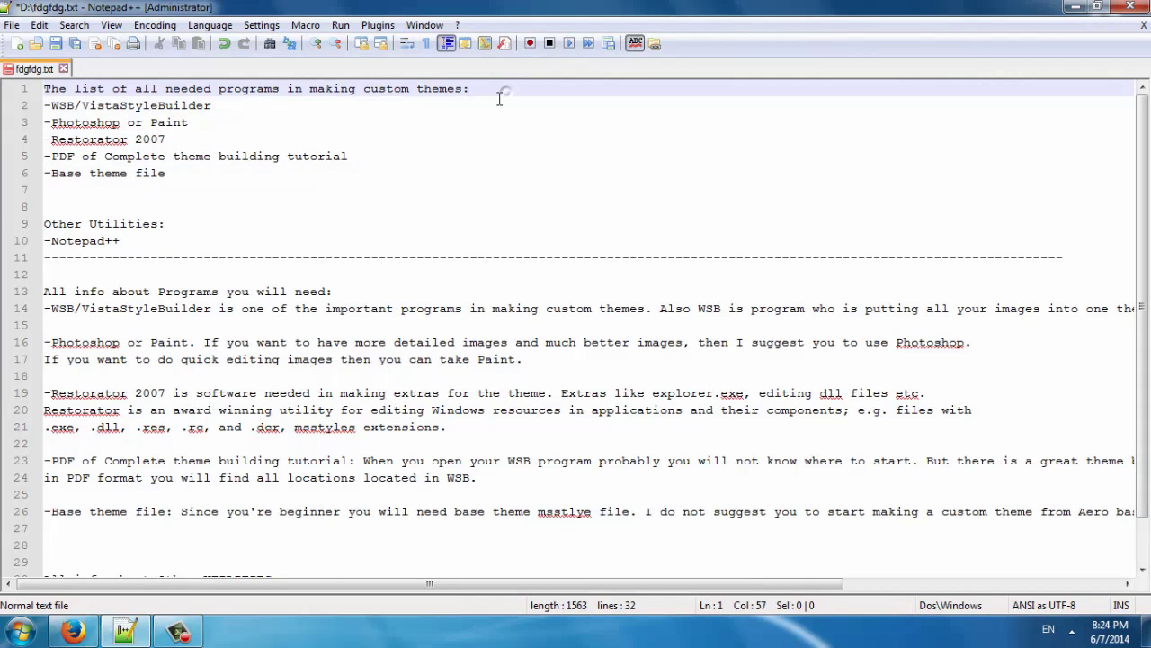
{"action": "left_click", "coordinate": [178, 174]}
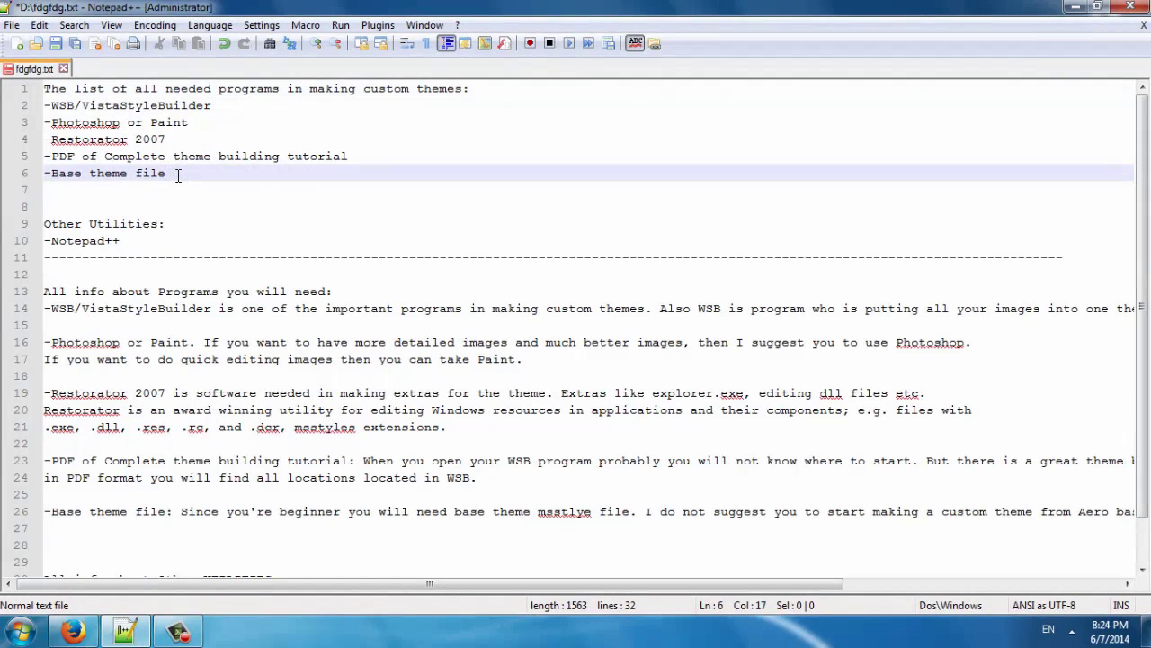